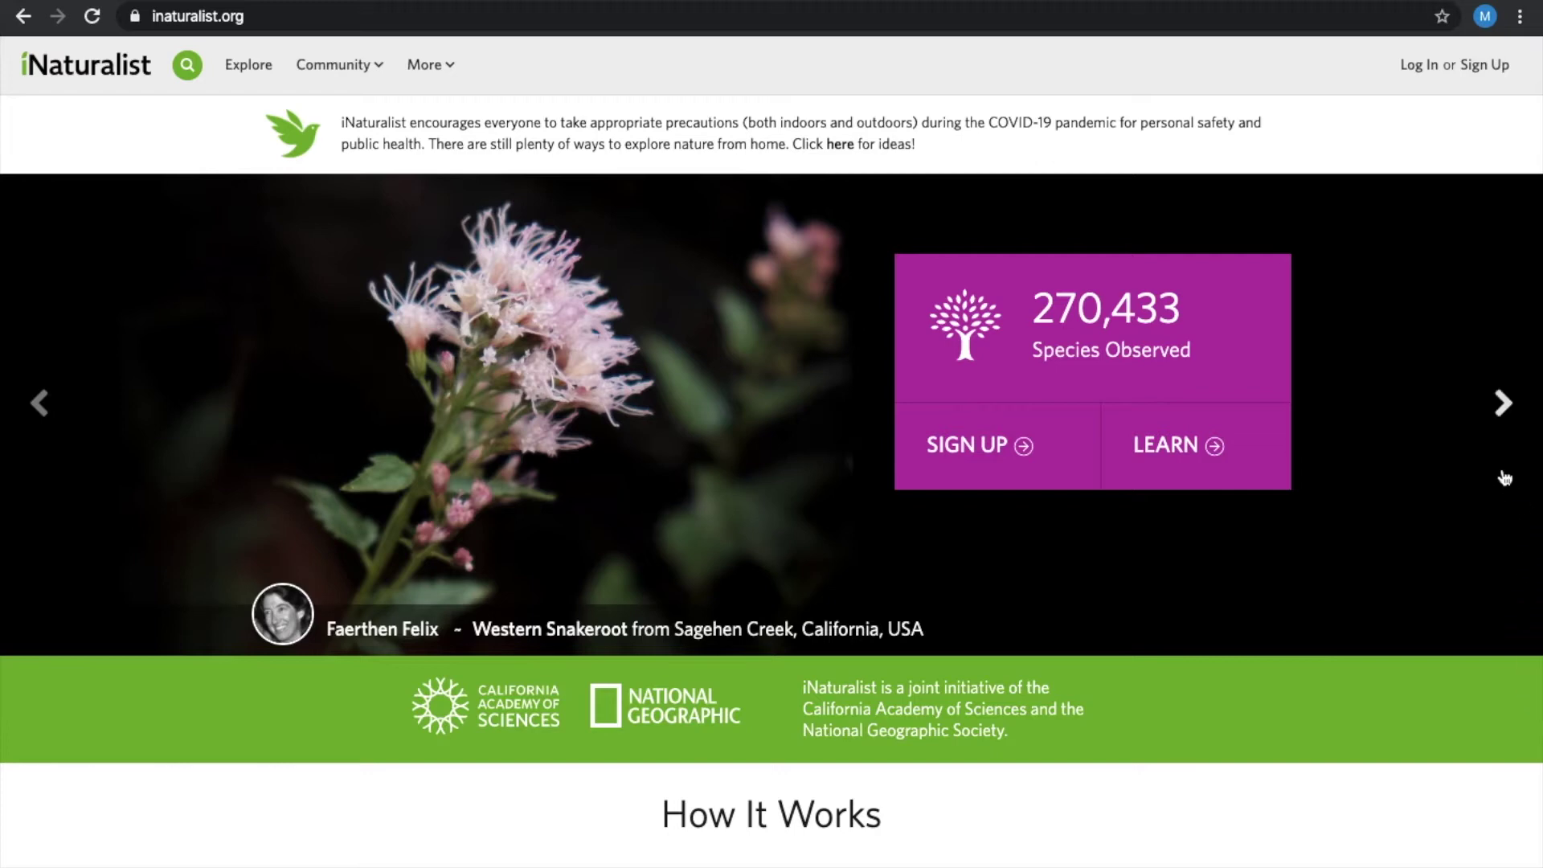
# - Open the iNaturalist account sign-up form from the home page
pyautogui.click(1483, 65)
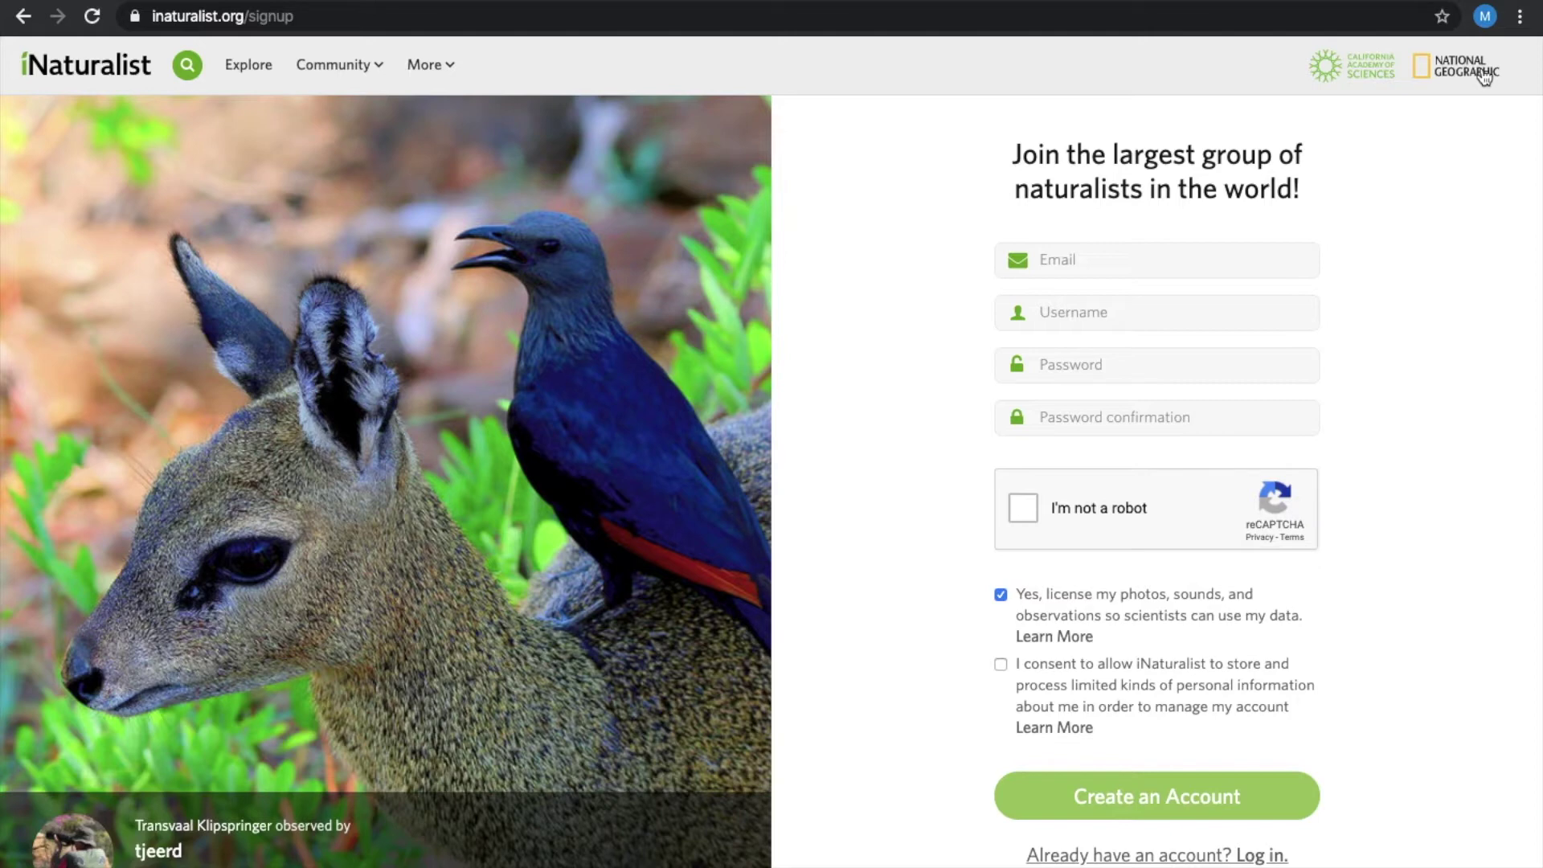
# - Create the new ecoEXPLORE account and dismiss Chrome's save-password prompt
pyautogui.scroll(-2, 1463, 252)
pyautogui.scroll(2, 1463, 252)
pyautogui.scroll(-3, 1093, 268)
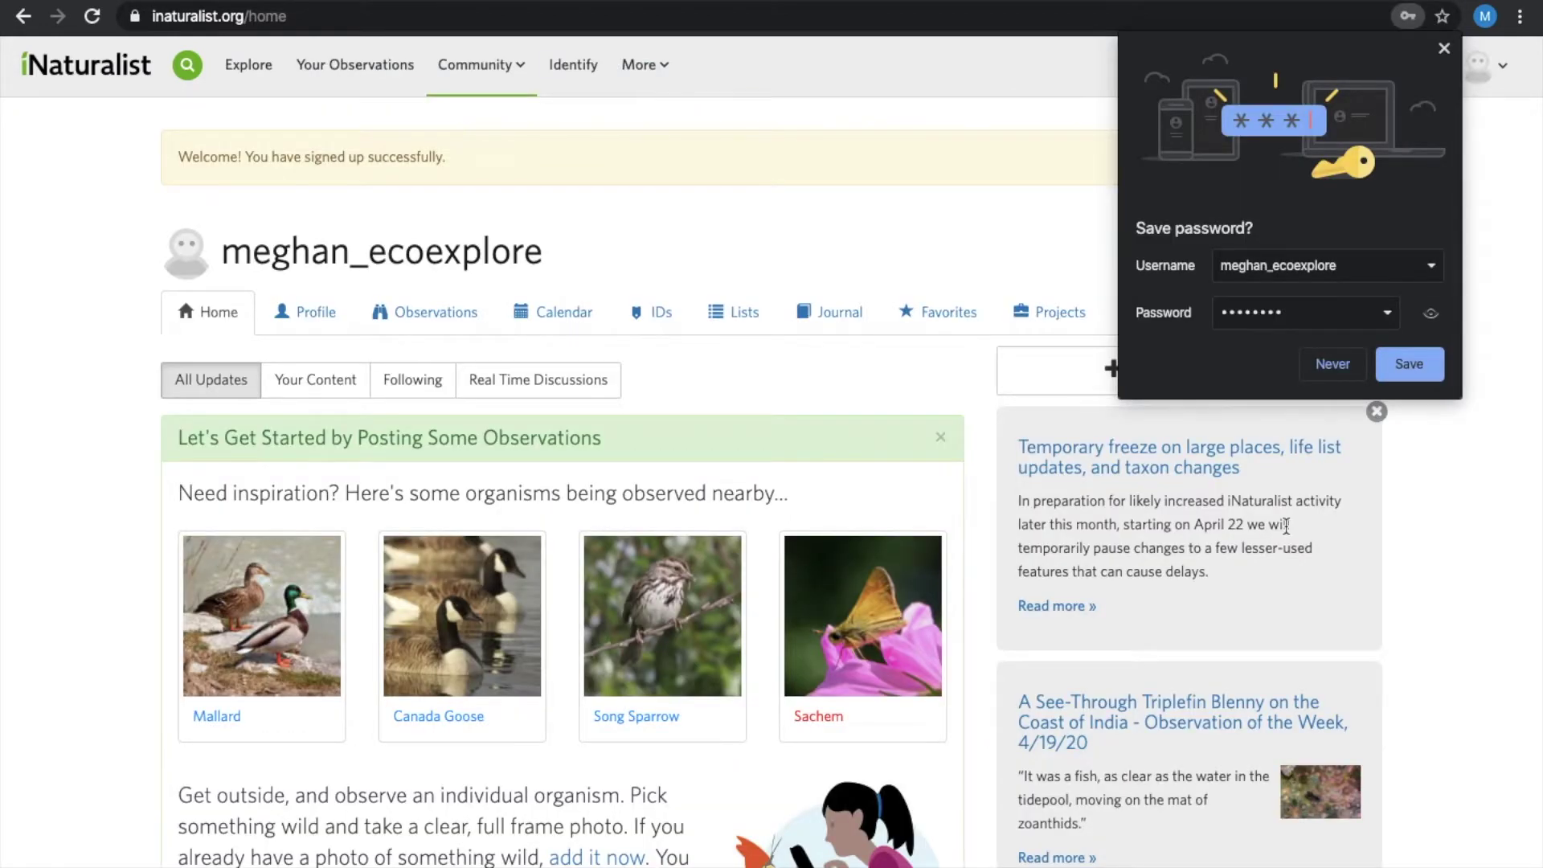
pyautogui.click(1424, 419)
pyautogui.scroll(-1, 1424, 419)
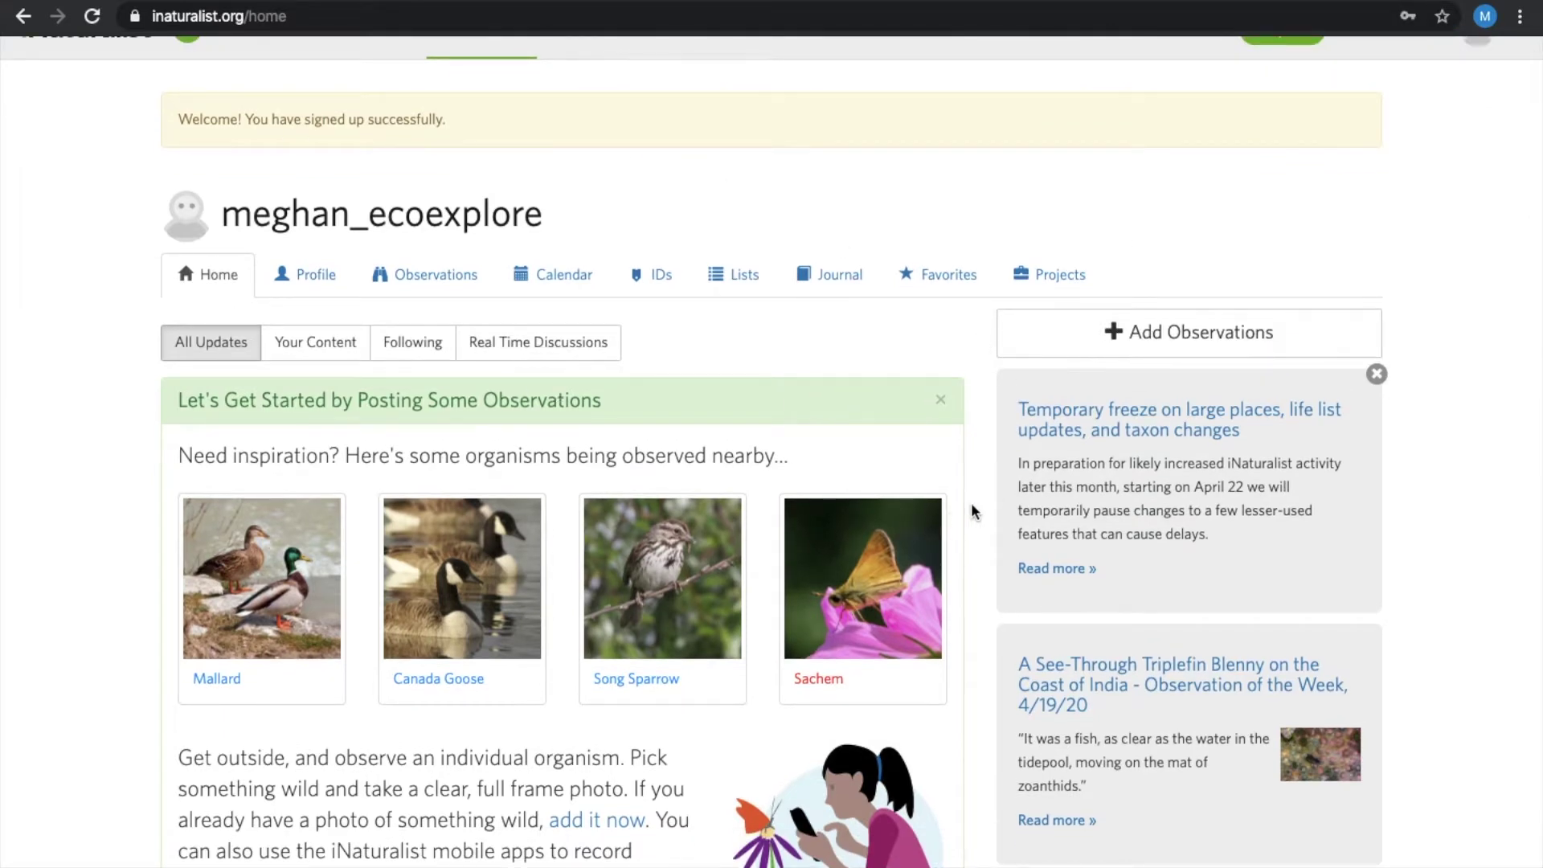
pyautogui.scroll(1, 953, 511)
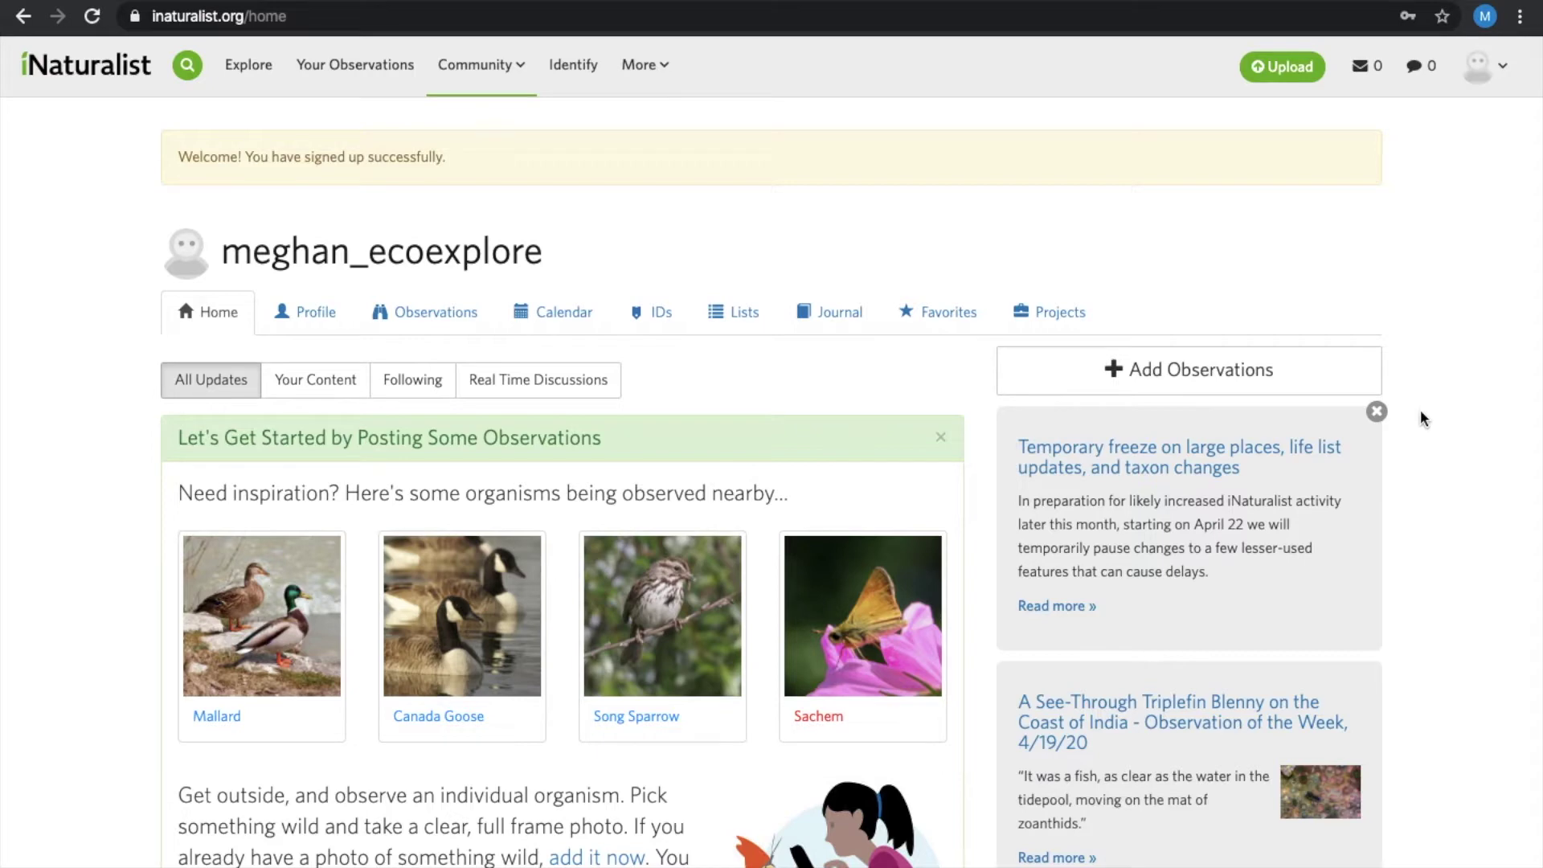
# - Search the Community Projects list for 'ecoexplore'
pyautogui.moveTo(511, 79)
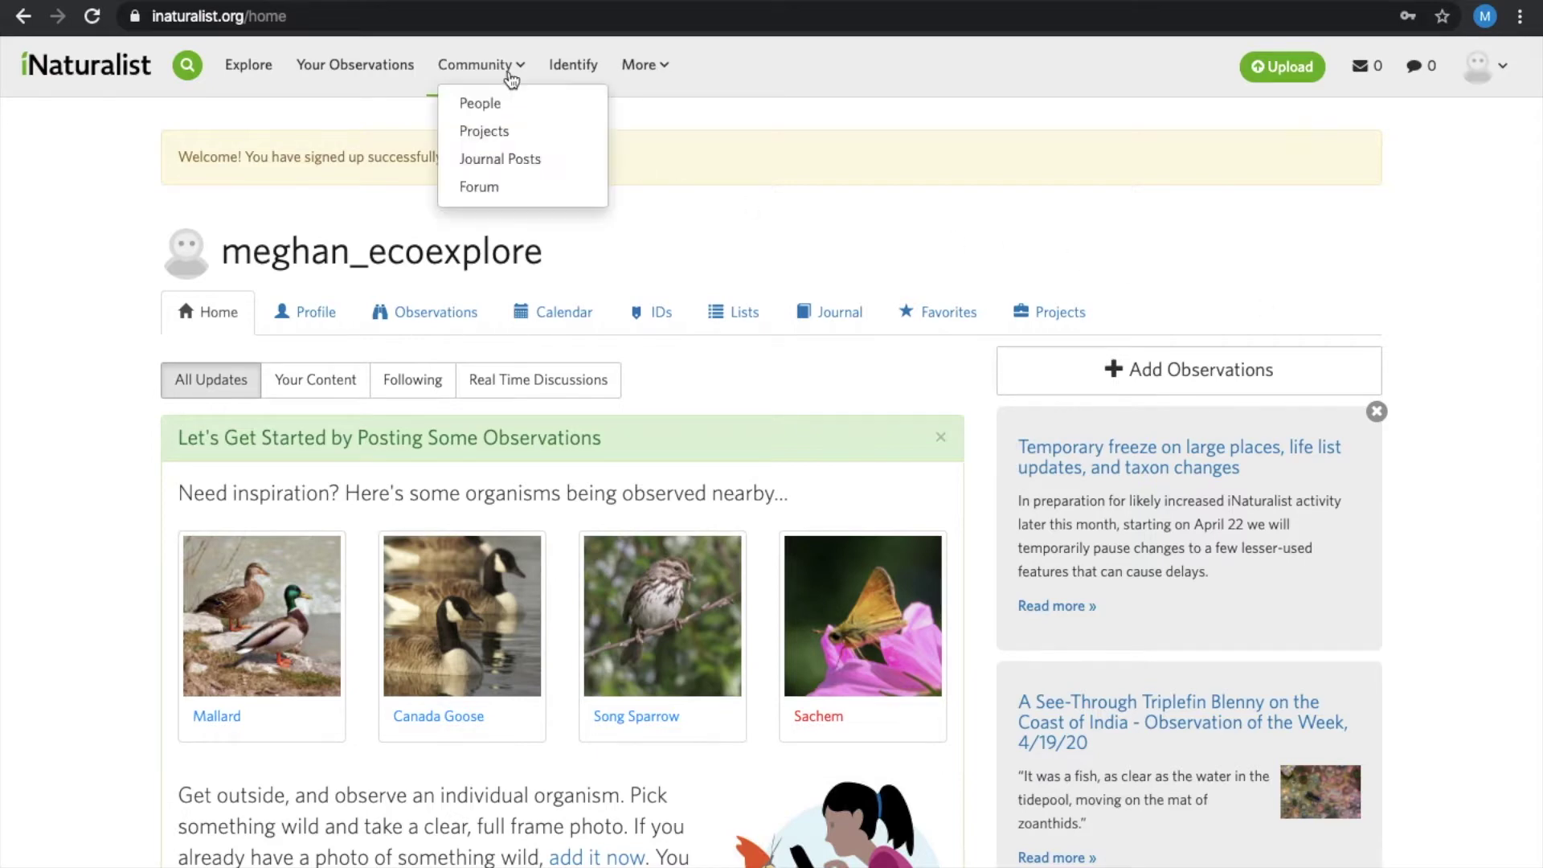
pyautogui.click(480, 103)
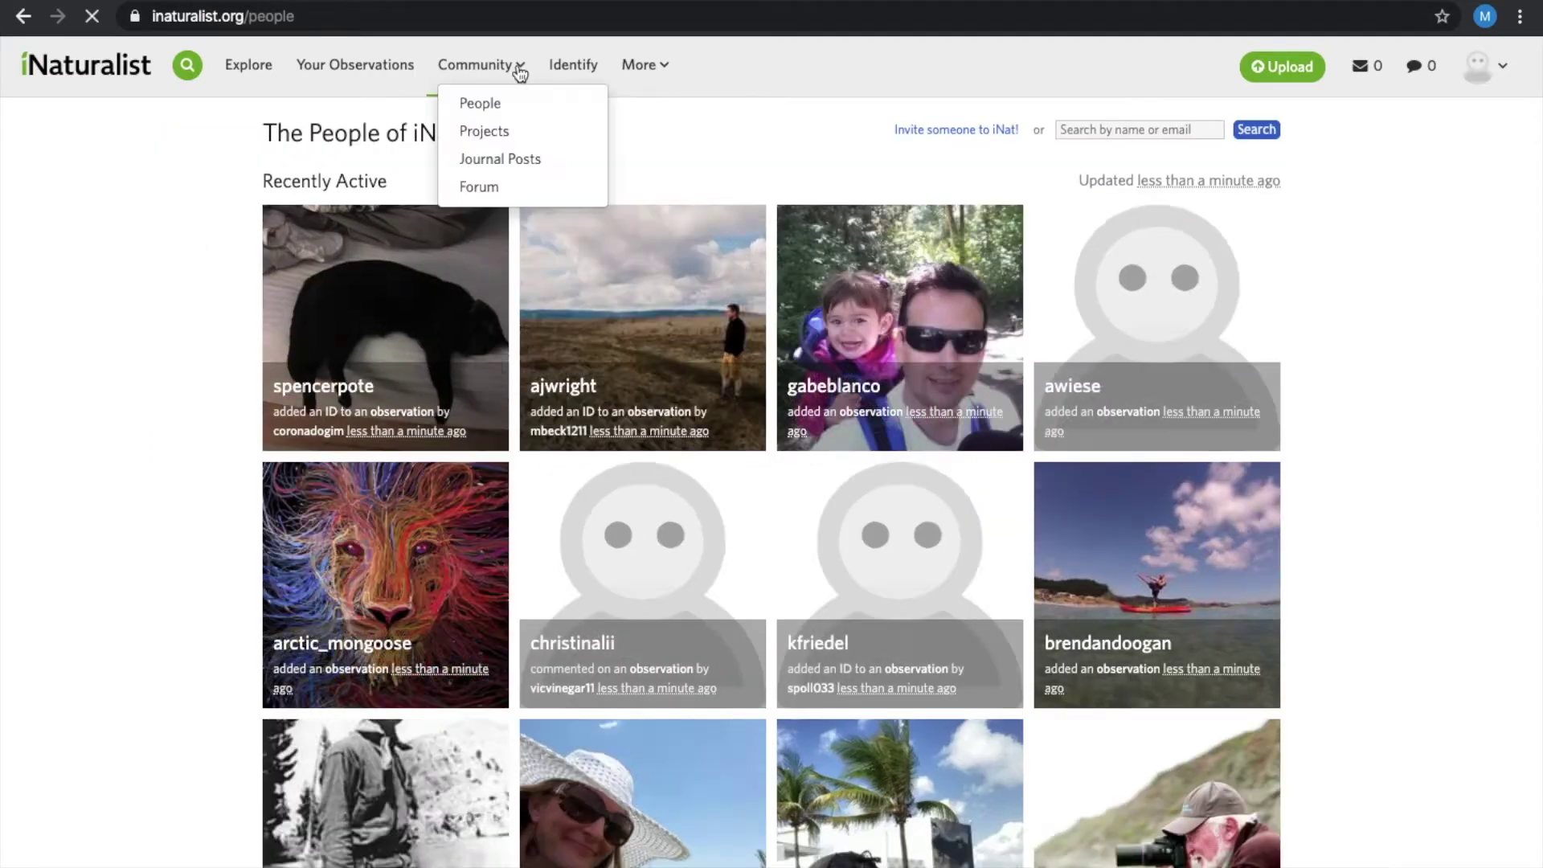
pyautogui.click(484, 131)
pyautogui.scroll(-1, 406, 568)
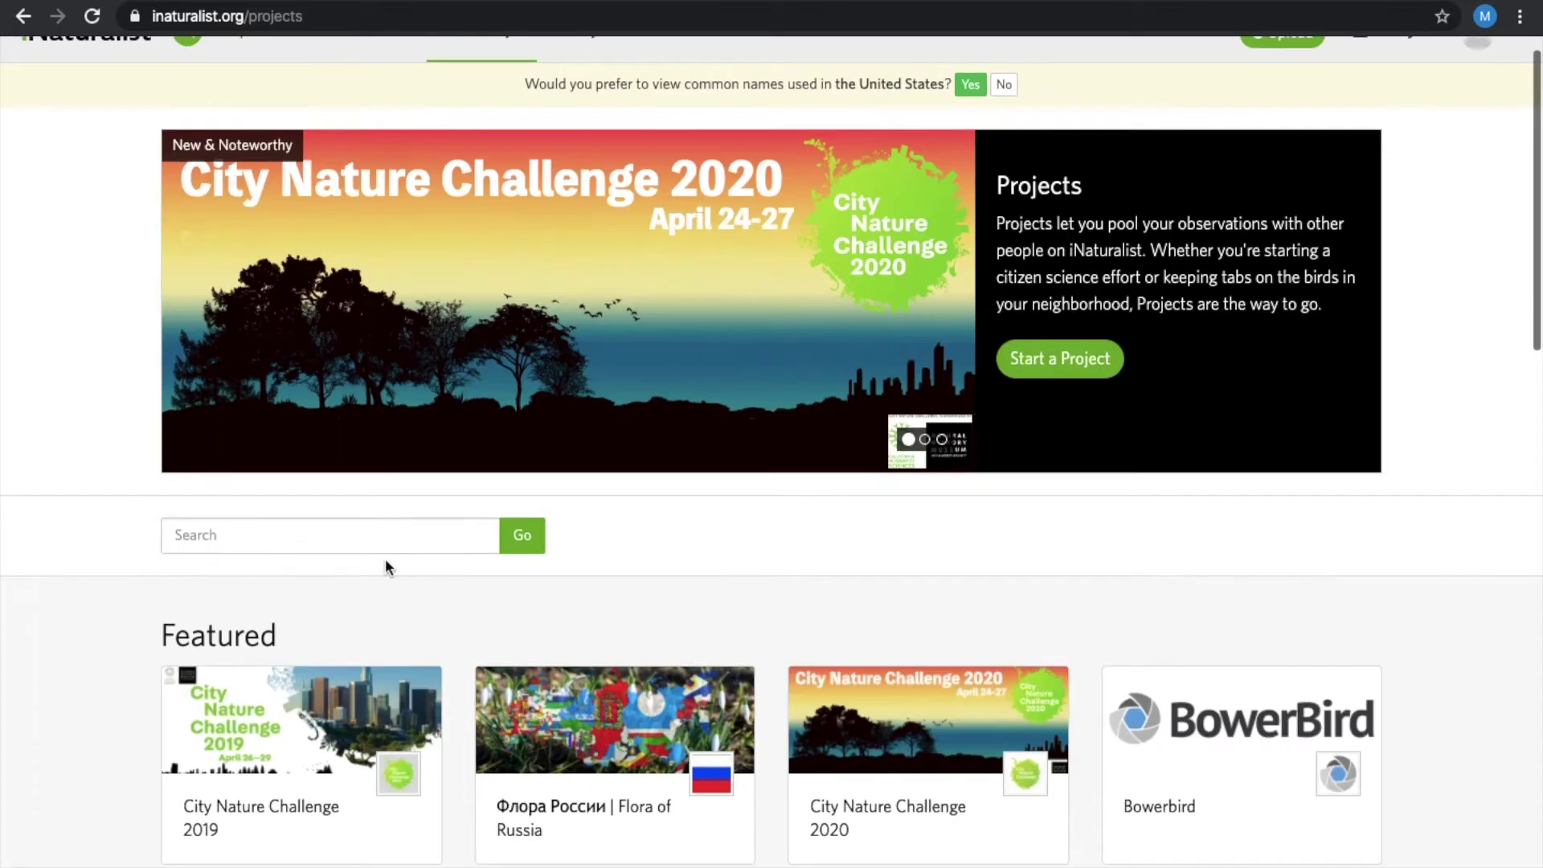
pyautogui.click(381, 548)
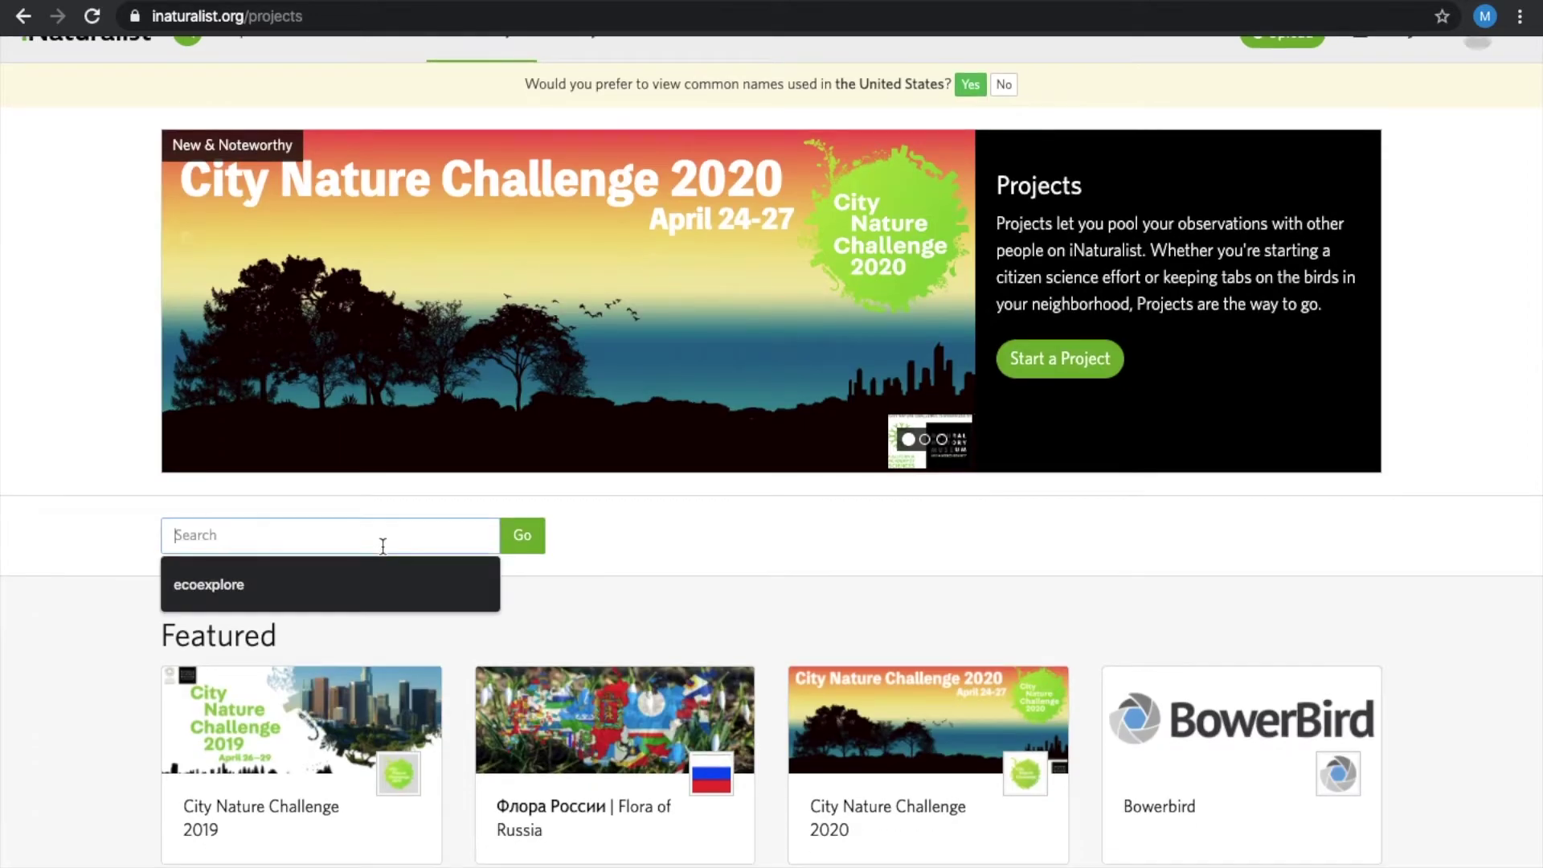
pyautogui.click(352, 599)
pyautogui.click(519, 538)
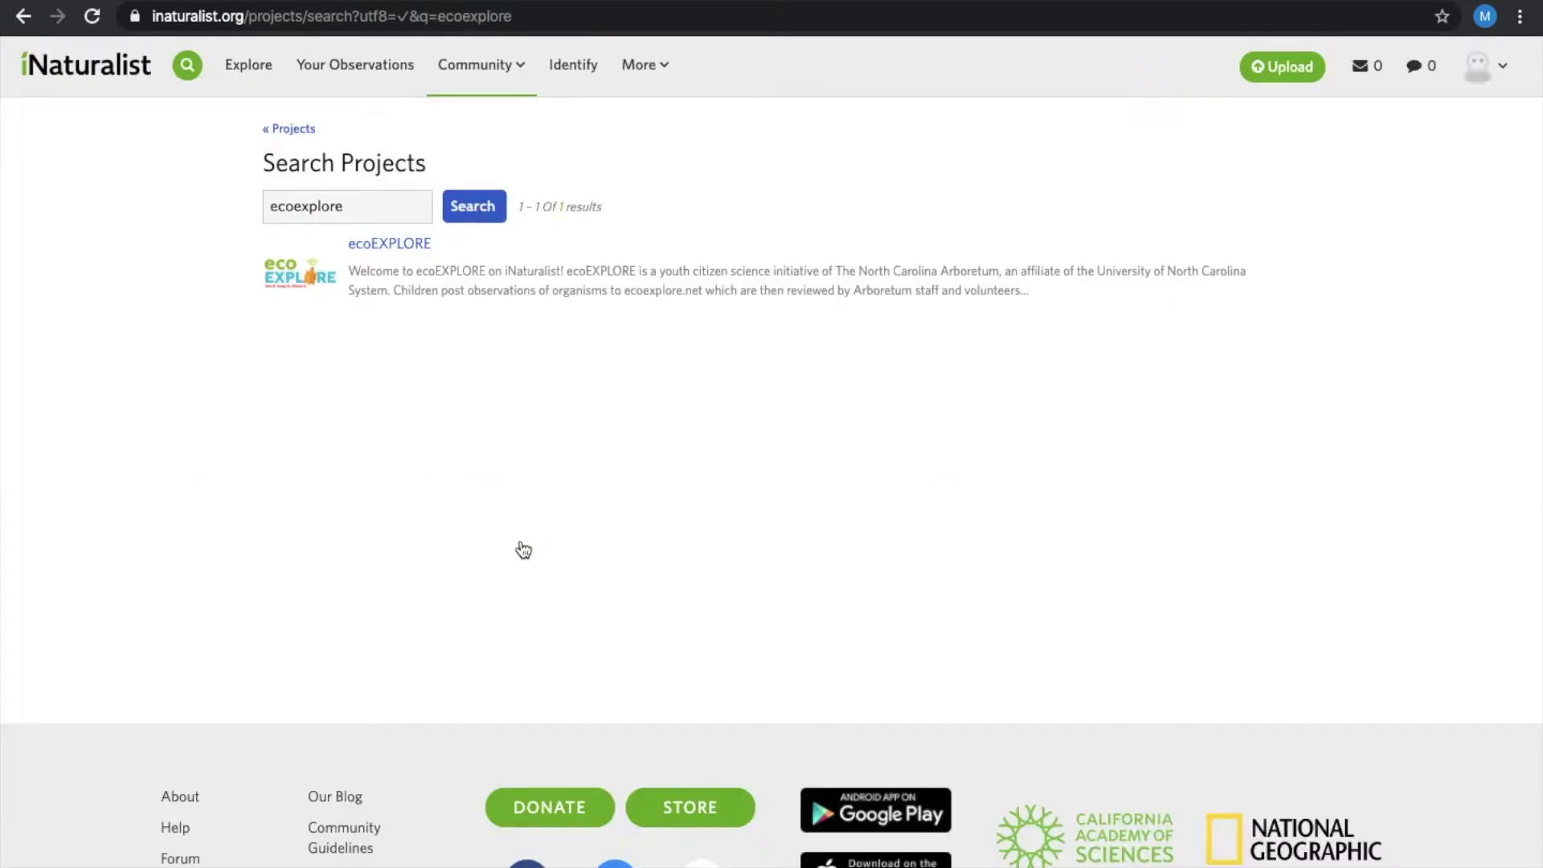
# - Open the ecoEXPLORE project and review its 13999 observations, 1629 species and 48 people
pyautogui.click(406, 250)
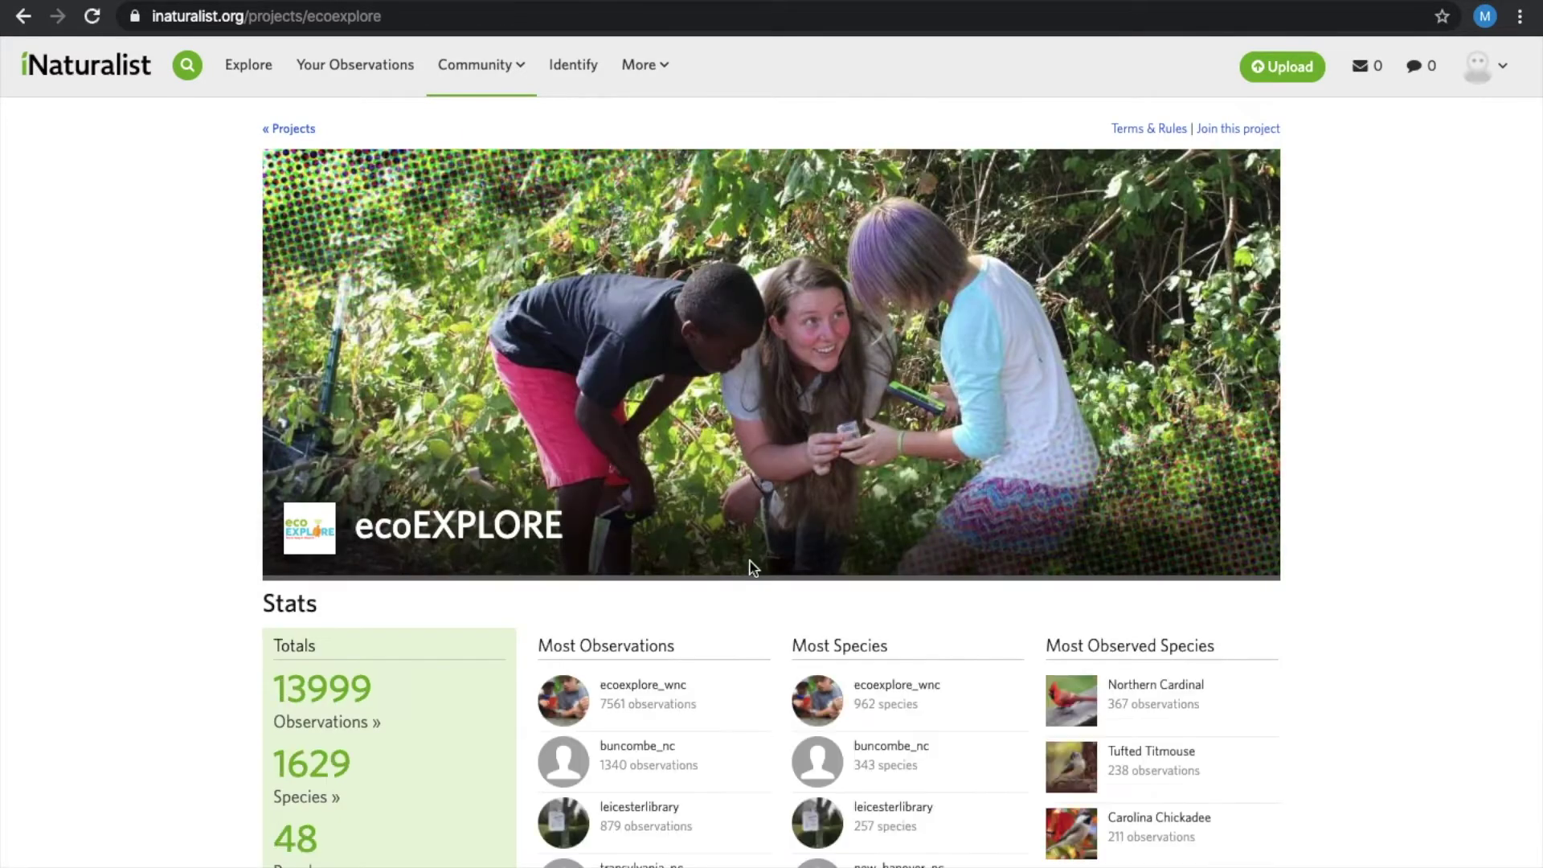
pyautogui.scroll(-2, 753, 567)
pyautogui.scroll(-1, 1443, 623)
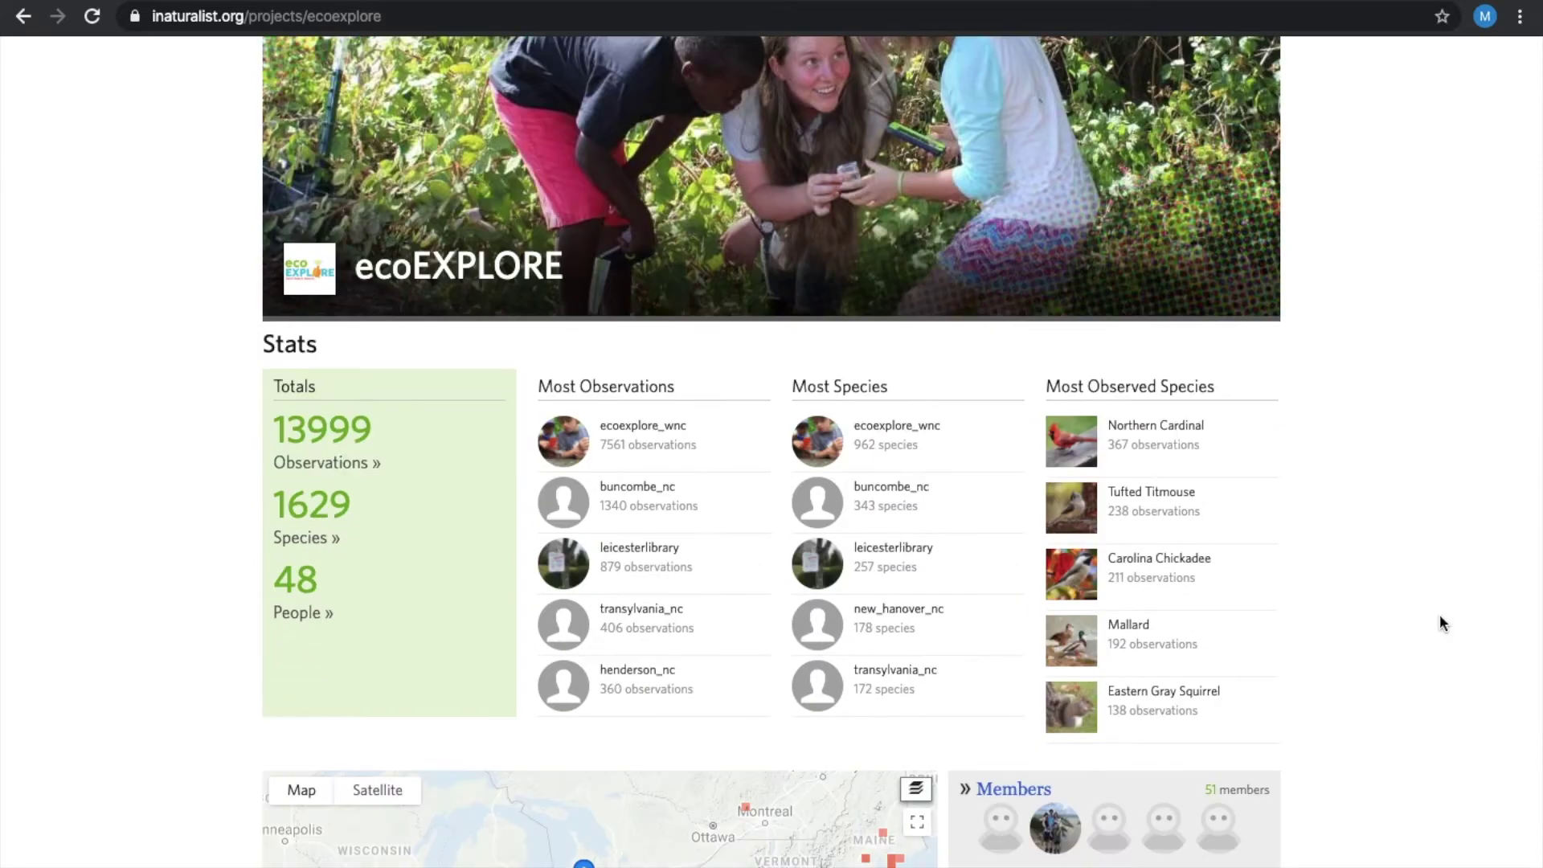
pyautogui.scroll(-2, 1441, 623)
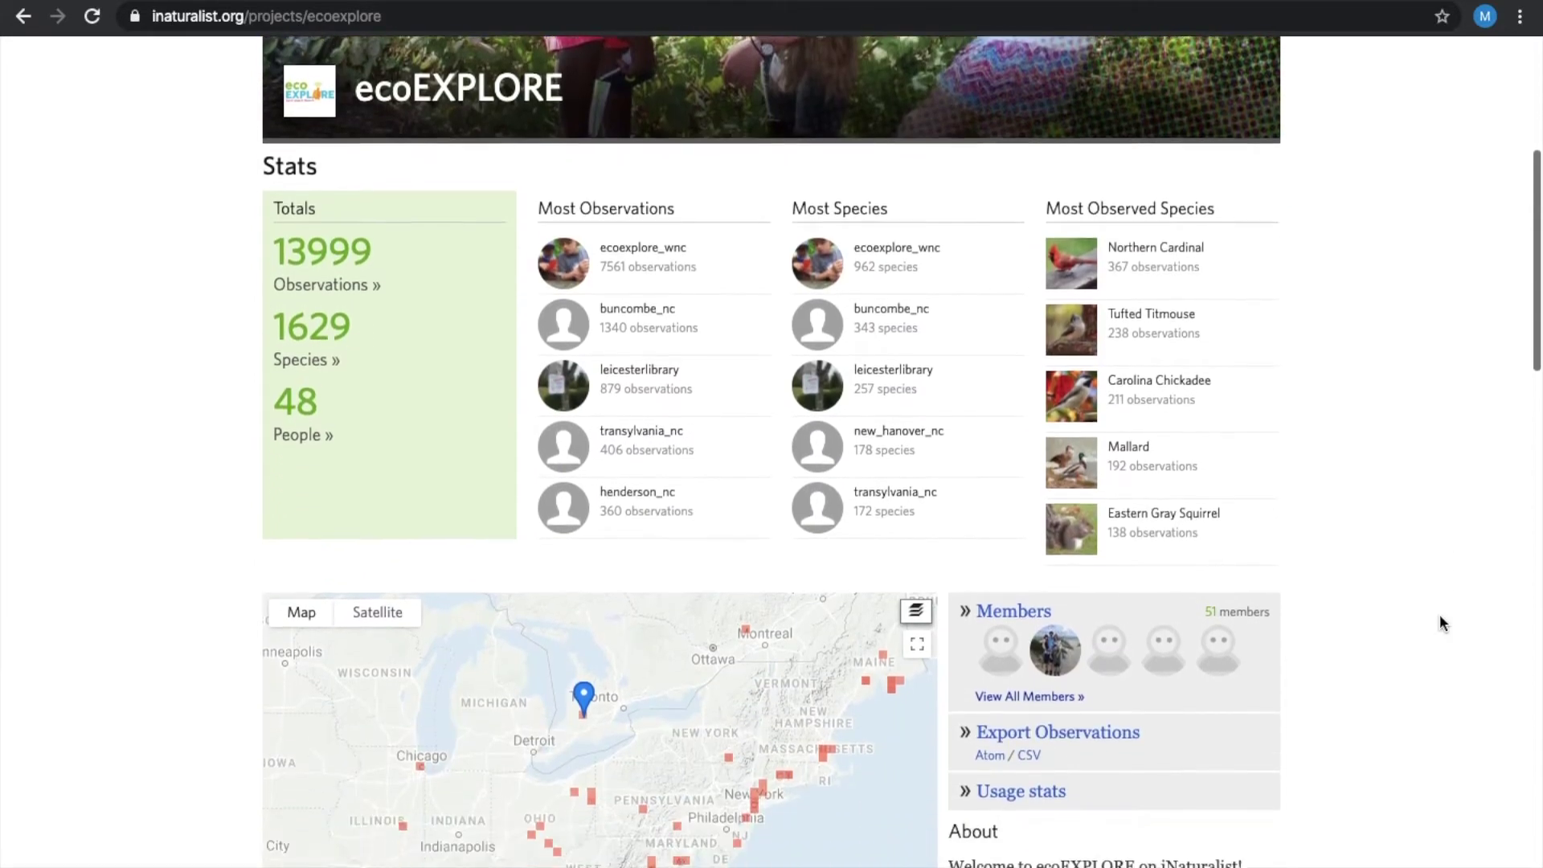
pyautogui.scroll(-6, 1439, 619)
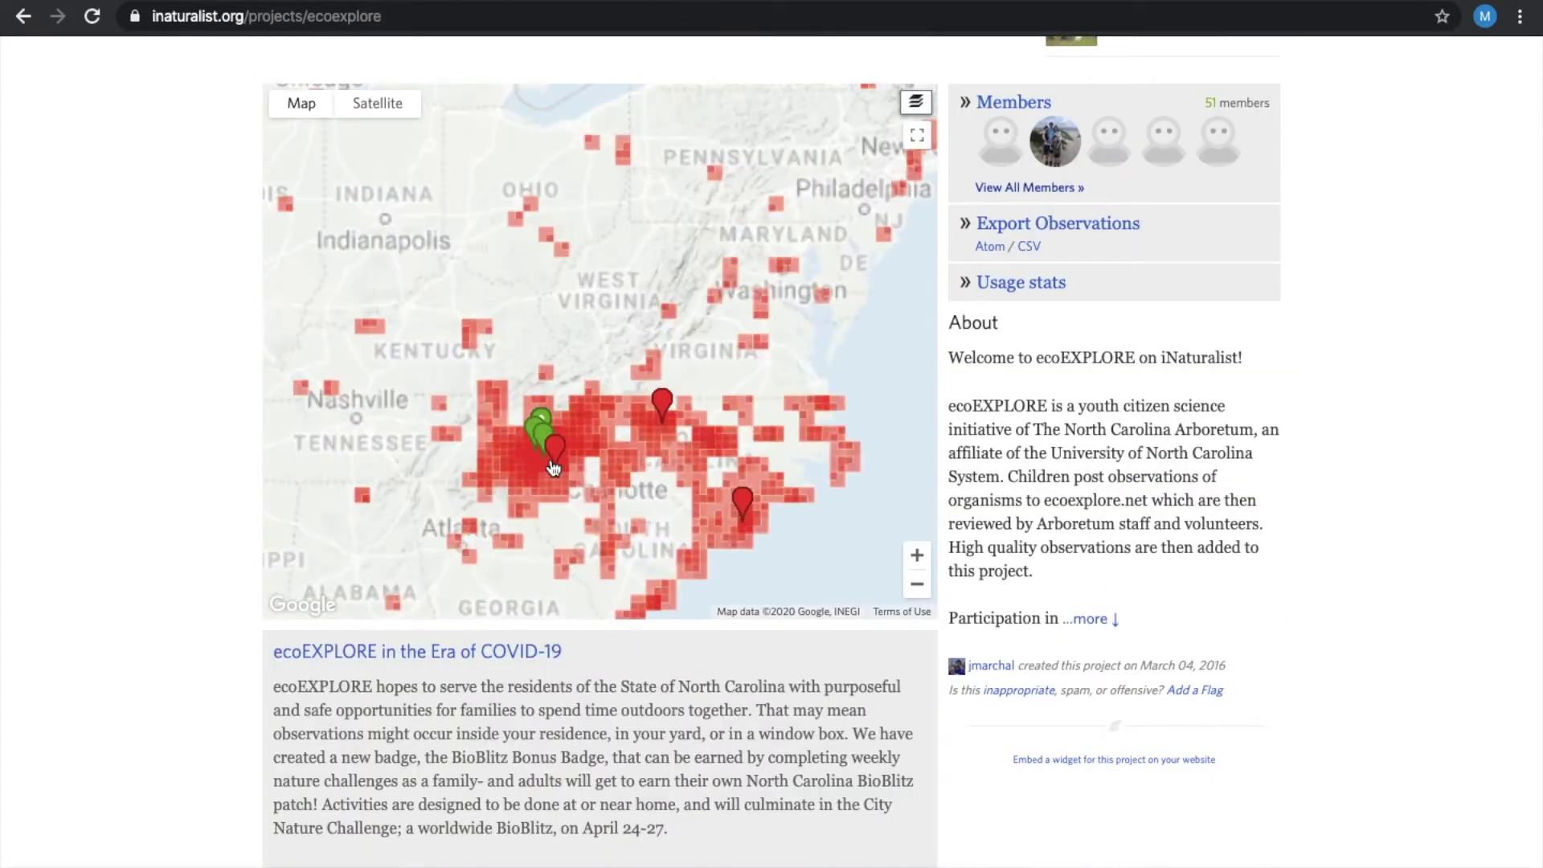
pyautogui.scroll(2, 553, 466)
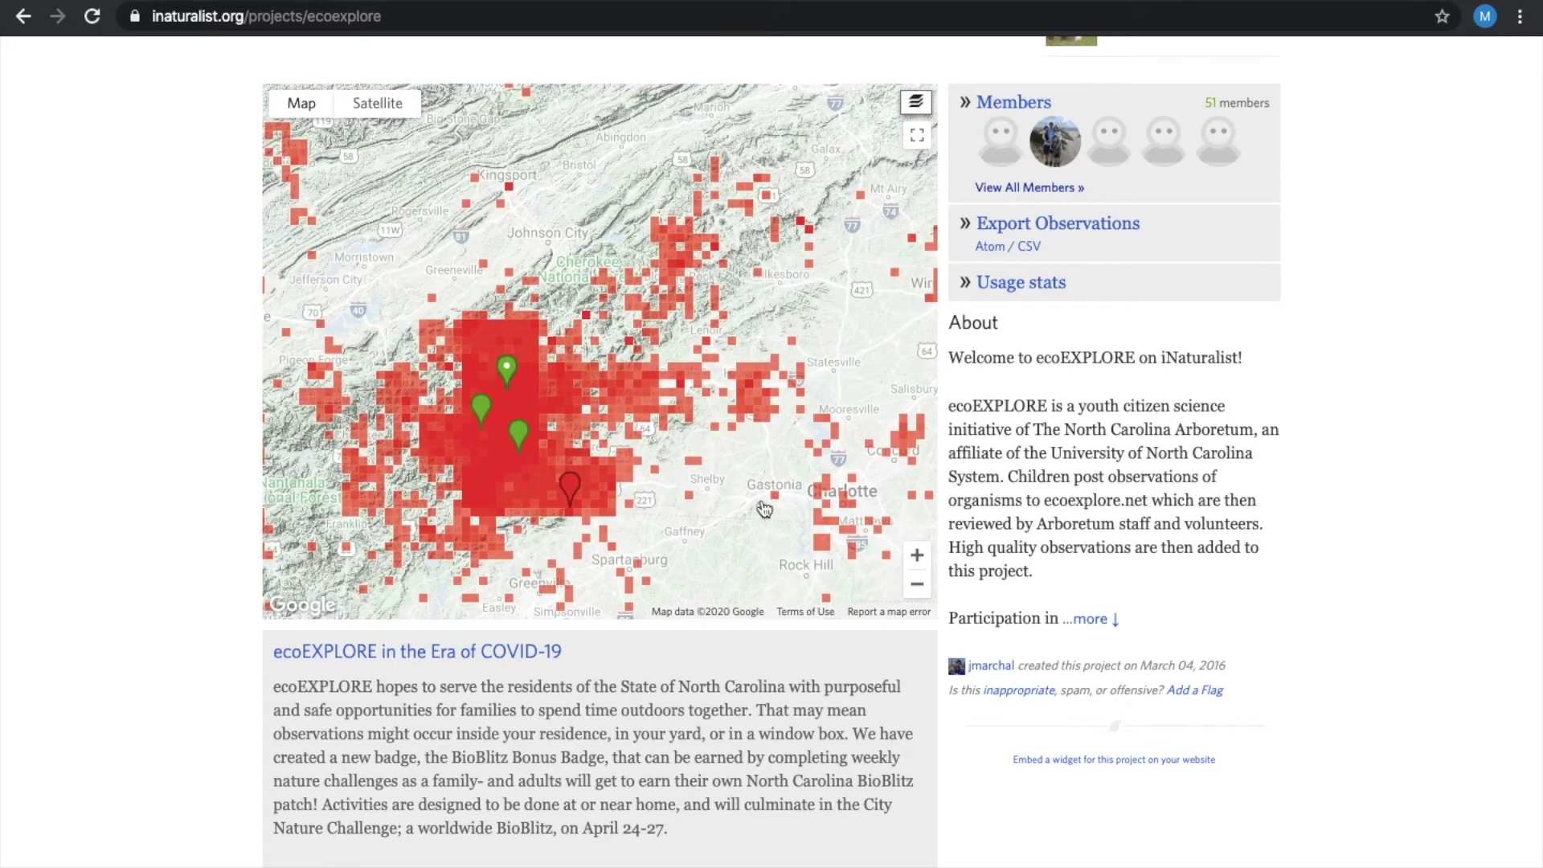
pyautogui.scroll(-8, 1125, 532)
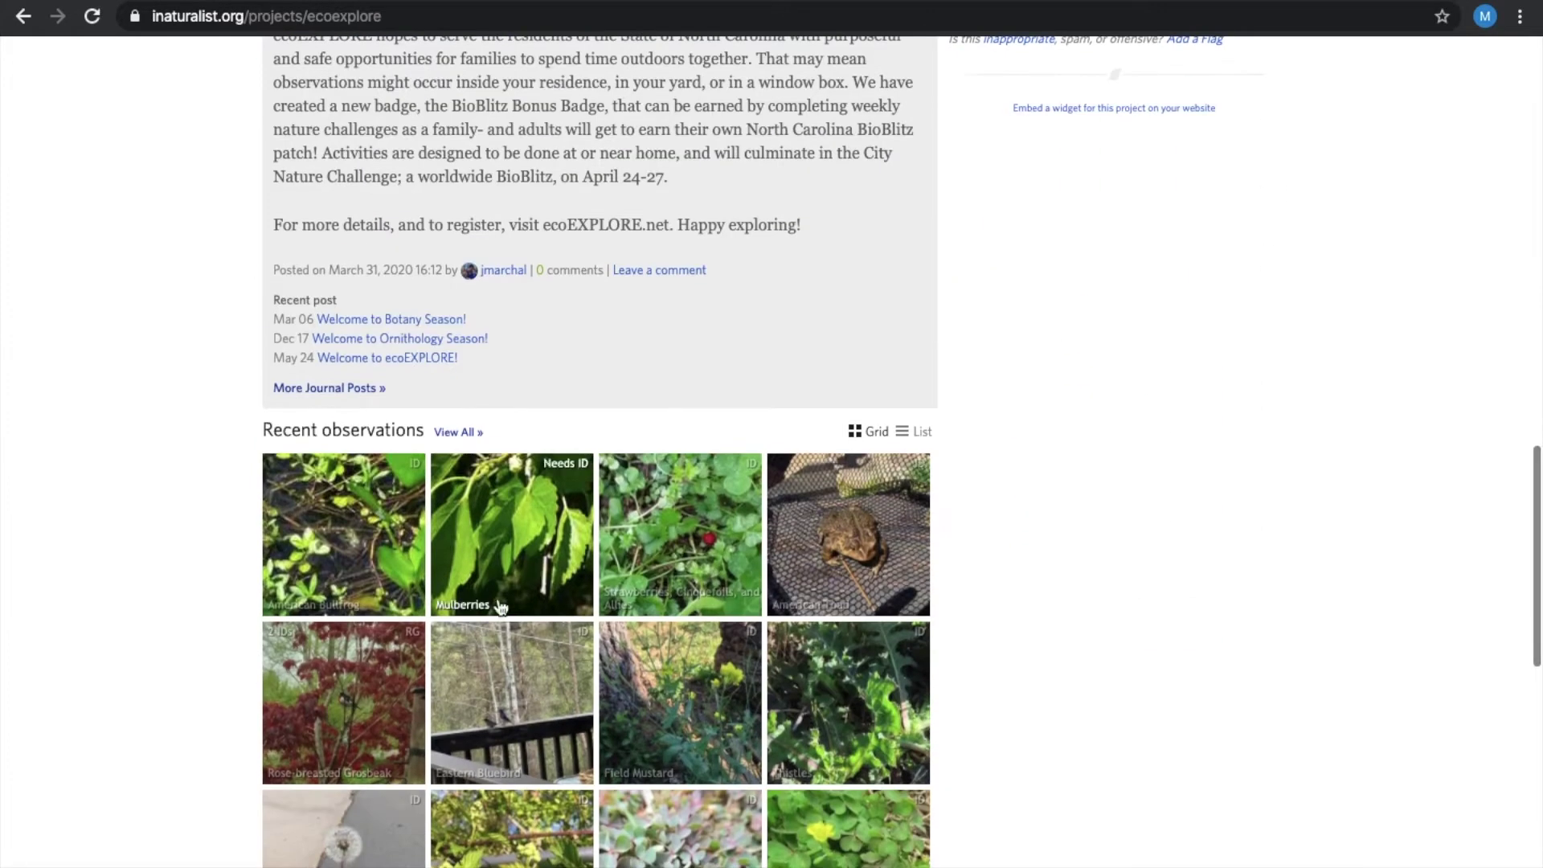
pyautogui.scroll(-7, 961, 724)
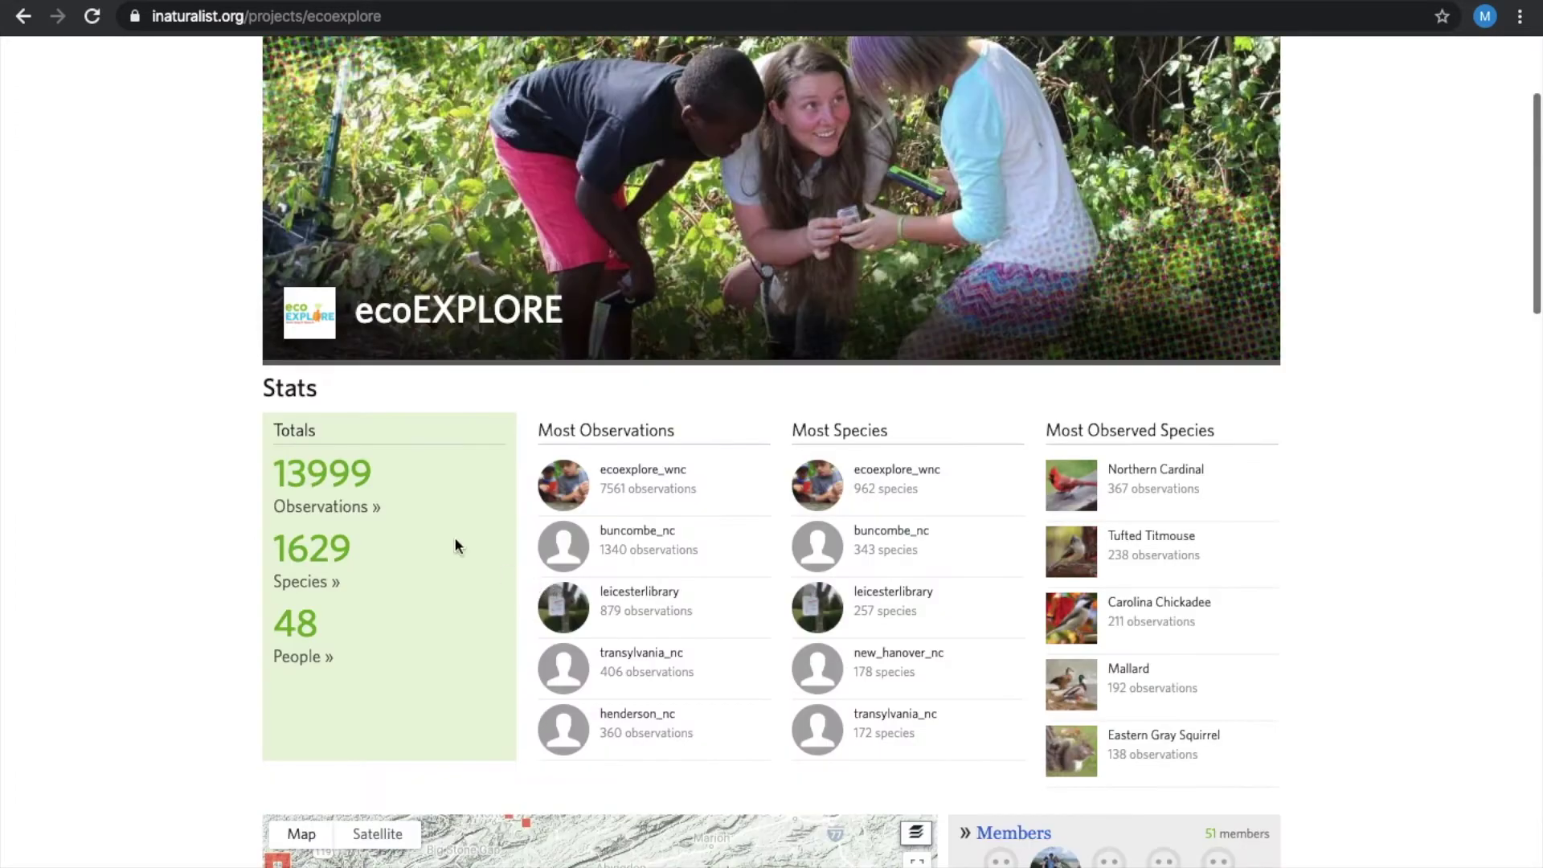
# - Show all the project's observations, switching between photo grid and list views
pyautogui.click(360, 507)
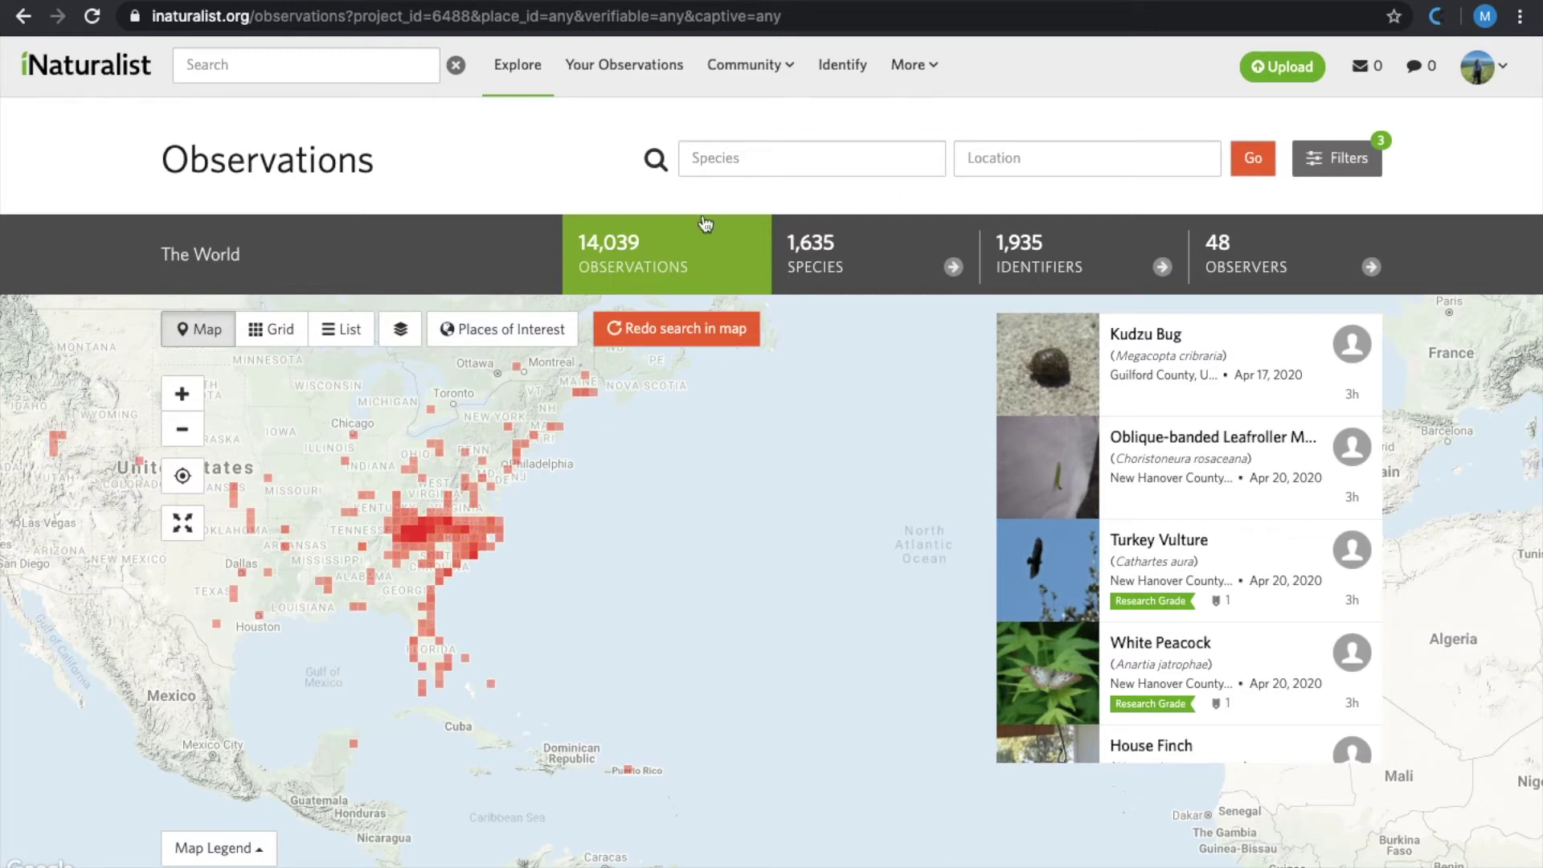
pyautogui.scroll(-1, 1204, 596)
pyautogui.scroll(-3, 1204, 597)
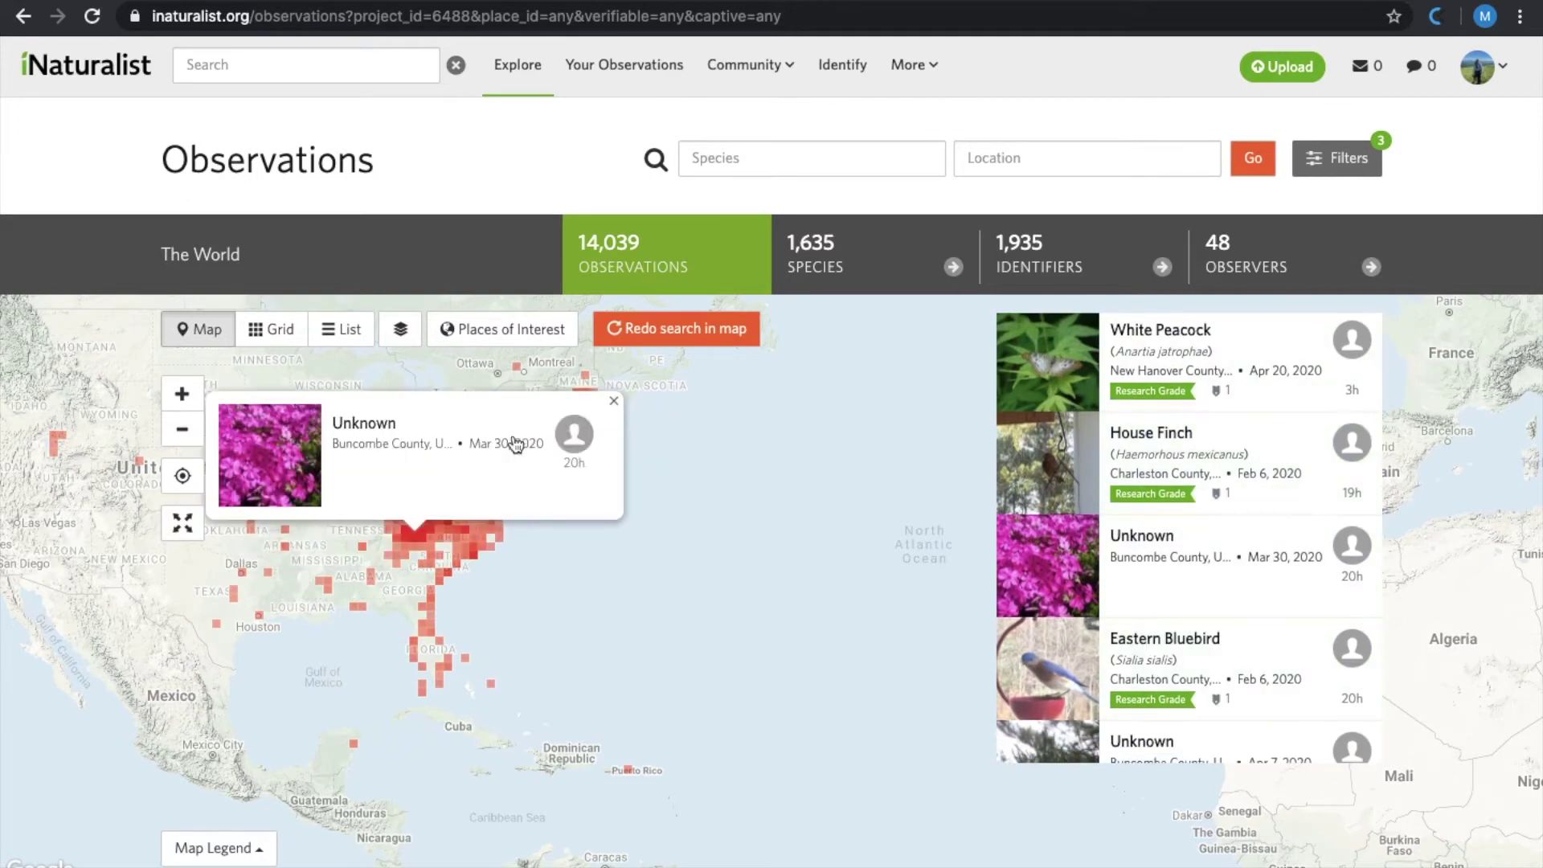
pyautogui.click(615, 400)
pyautogui.click(280, 331)
pyautogui.scroll(-2, 634, 647)
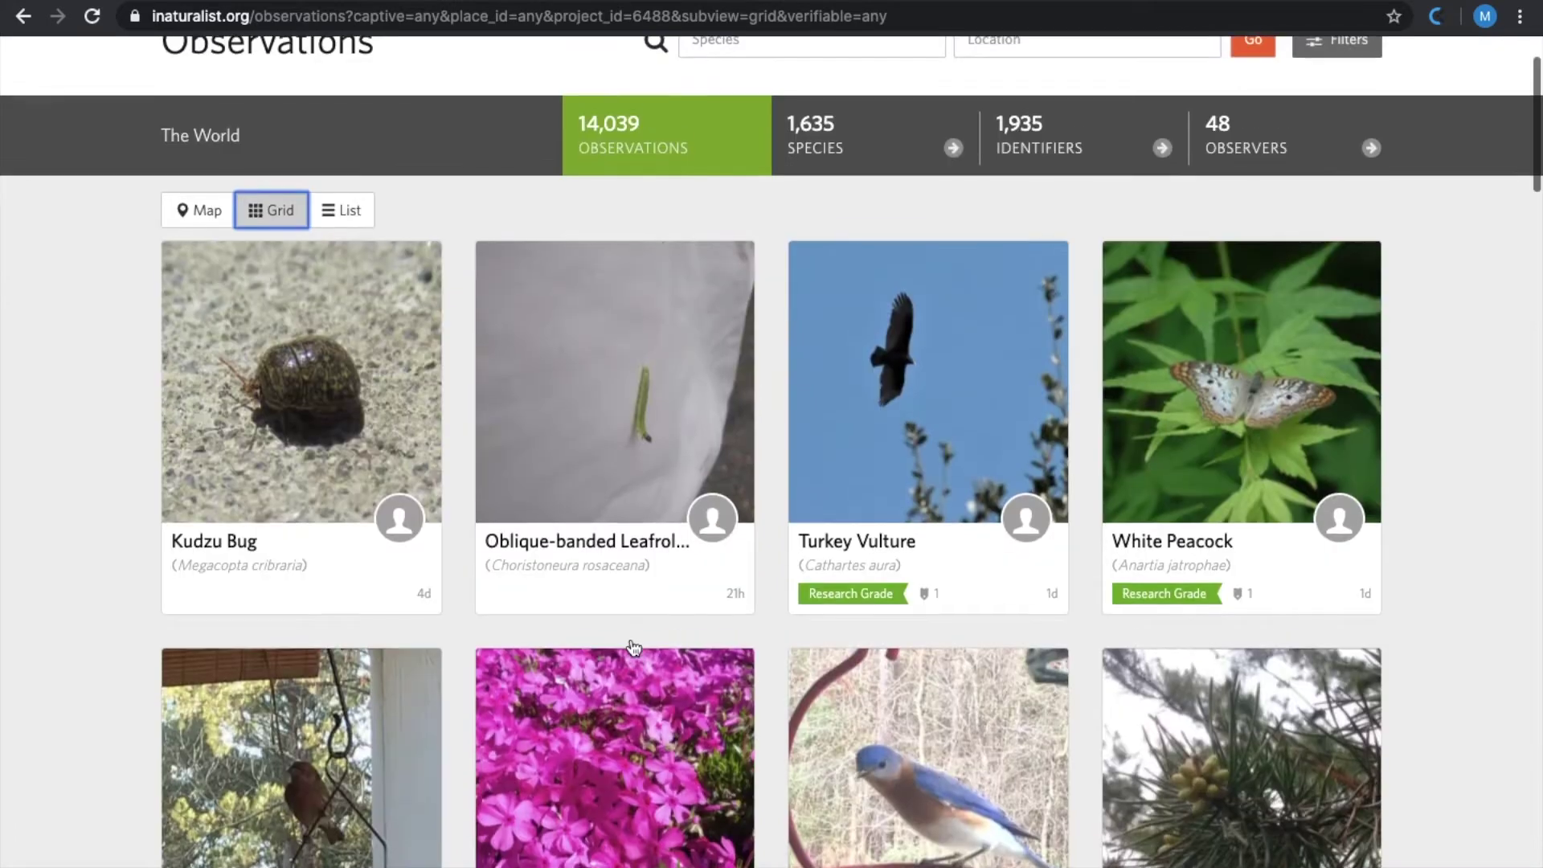
pyautogui.click(352, 211)
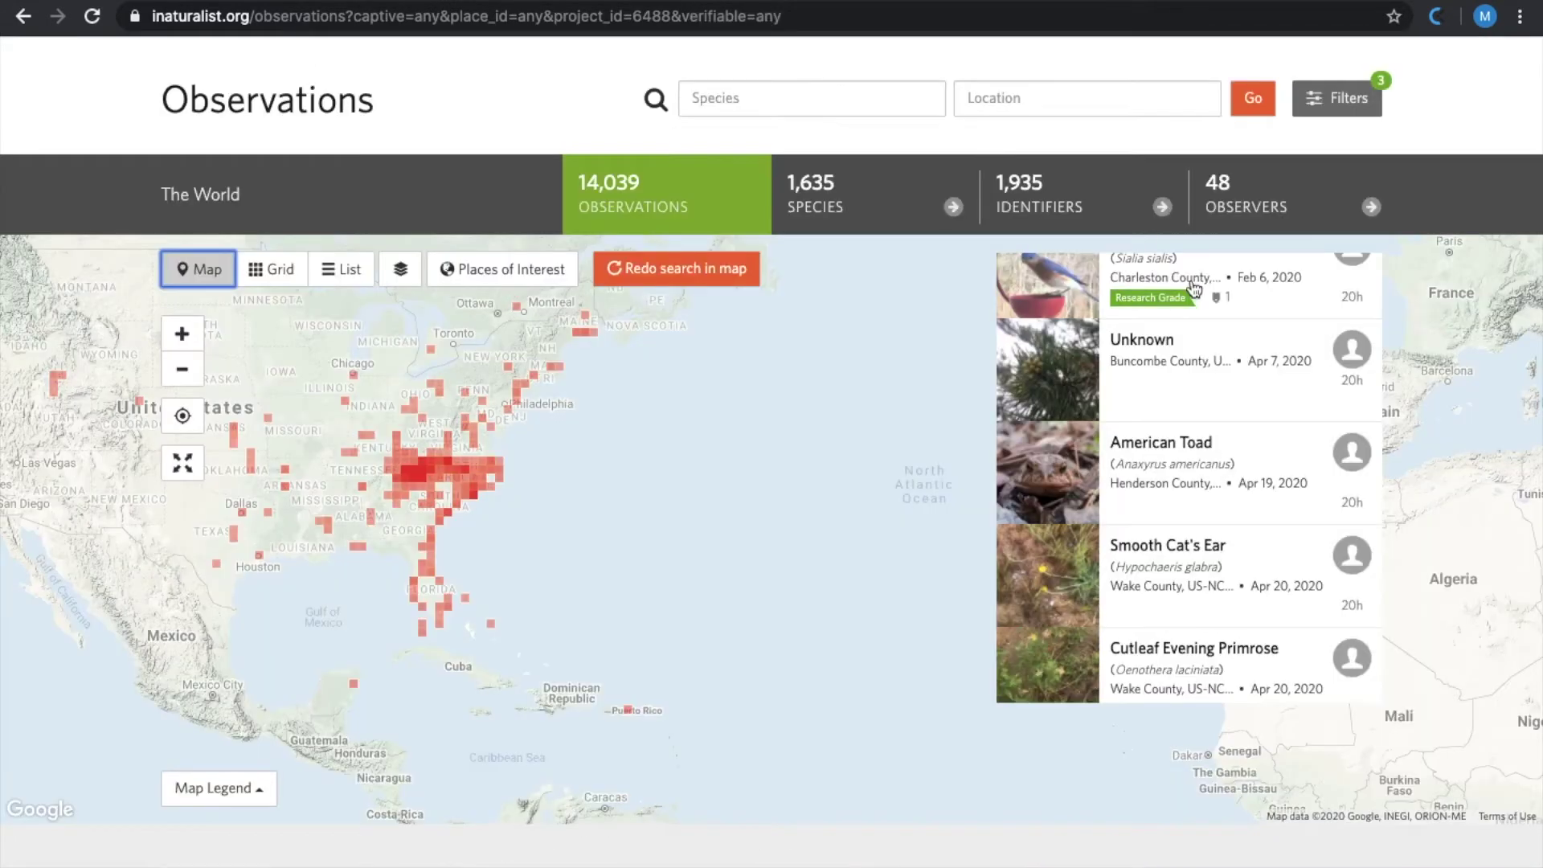
# - Scroll the observation list and open the Pill Bug observation from Polk County, NC
pyautogui.moveTo(1211, 486)
pyautogui.scroll(-2, 1215, 481)
pyautogui.scroll(-6, 1215, 480)
pyautogui.scroll(-1, 1219, 493)
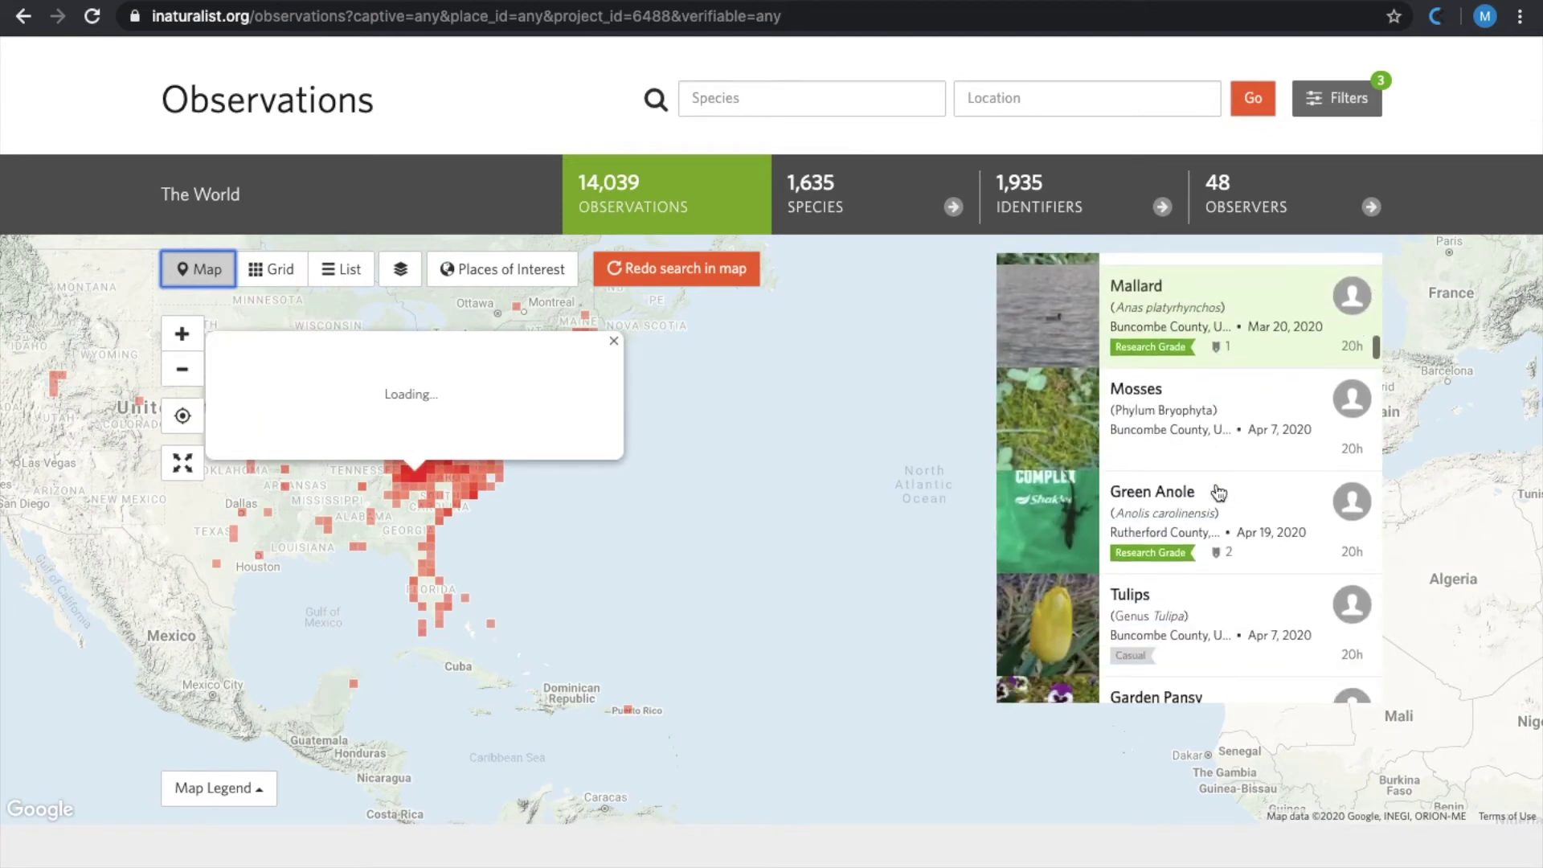
pyautogui.scroll(-3, 1218, 491)
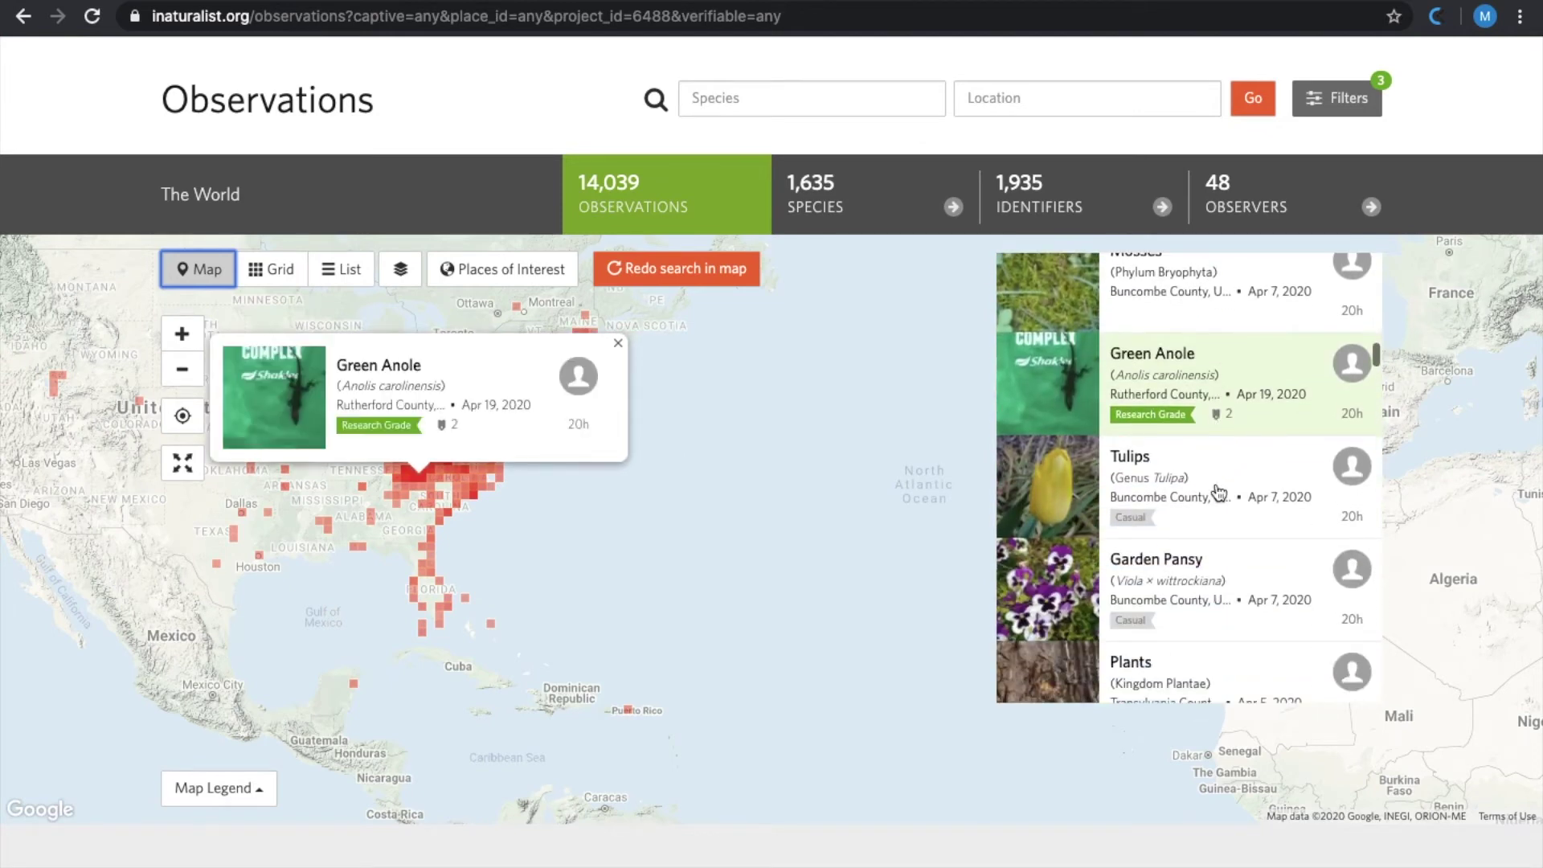
pyautogui.scroll(-3, 1219, 492)
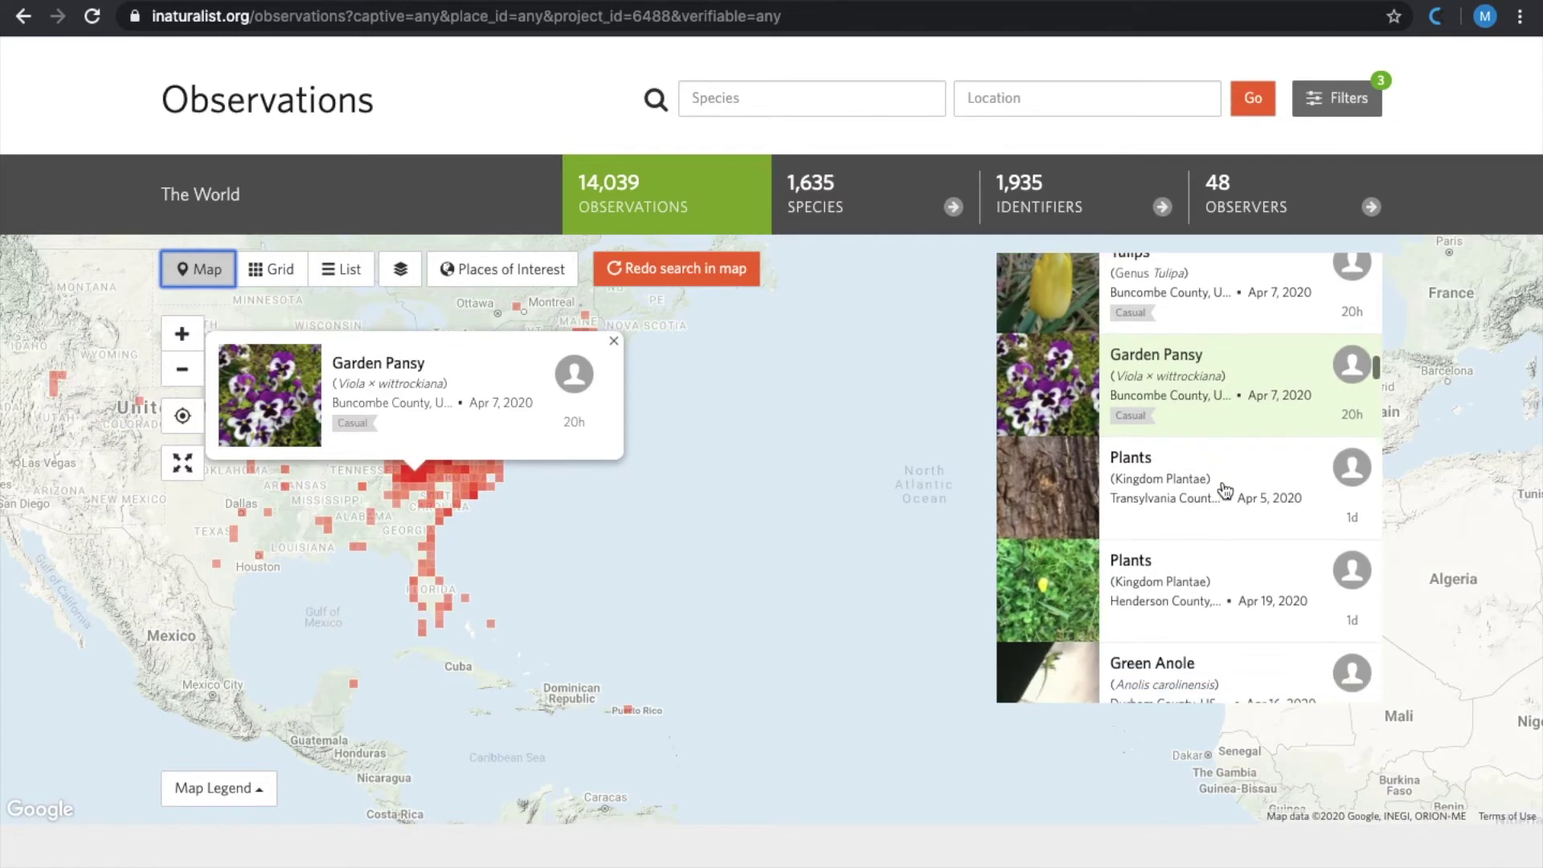
pyautogui.scroll(-5, 1223, 492)
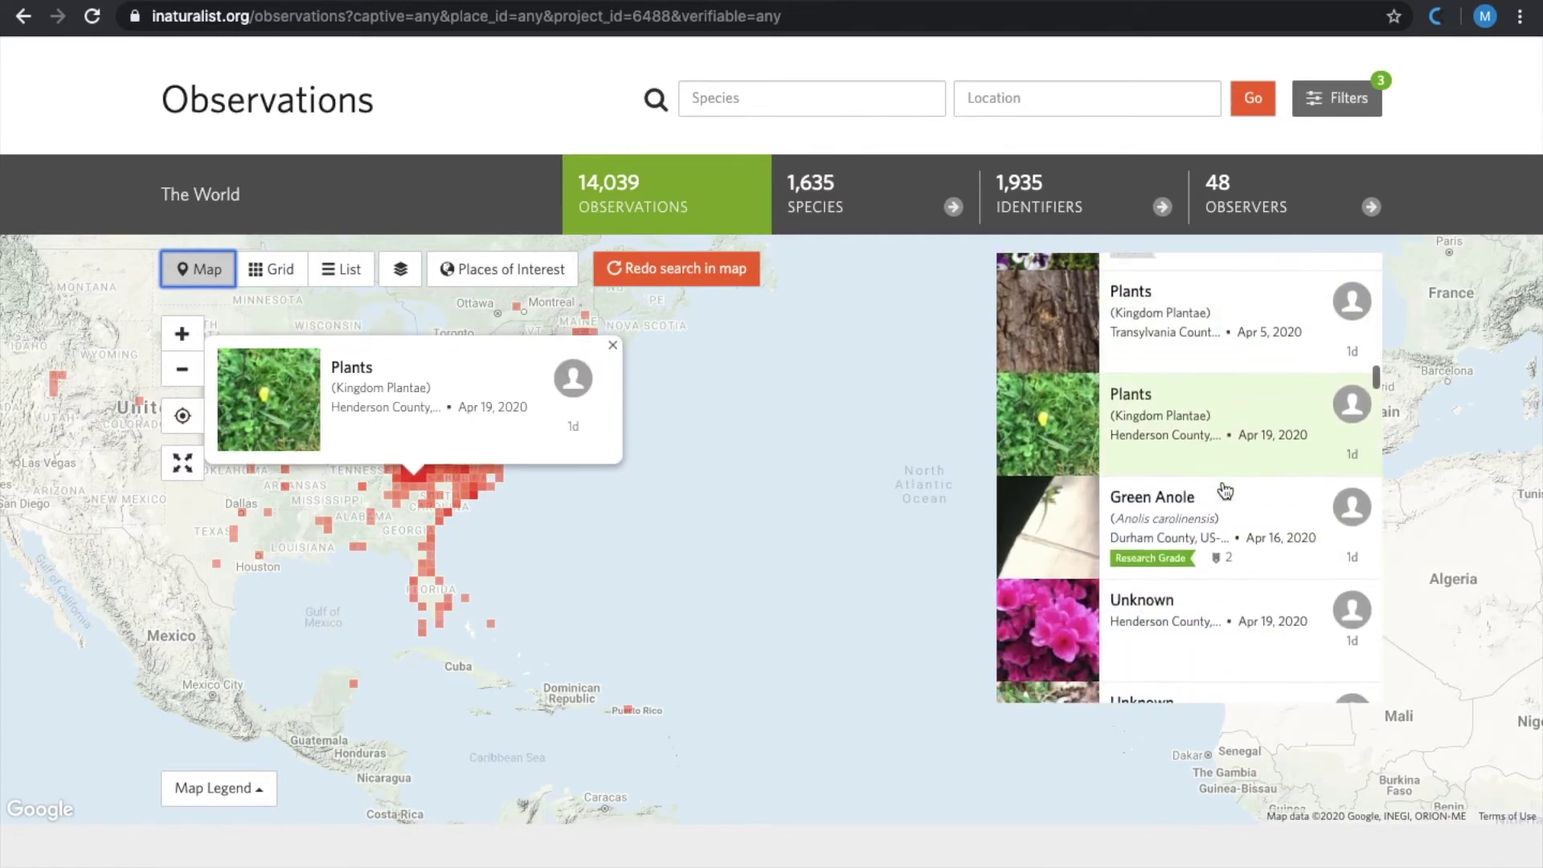
pyautogui.scroll(-5, 1242, 503)
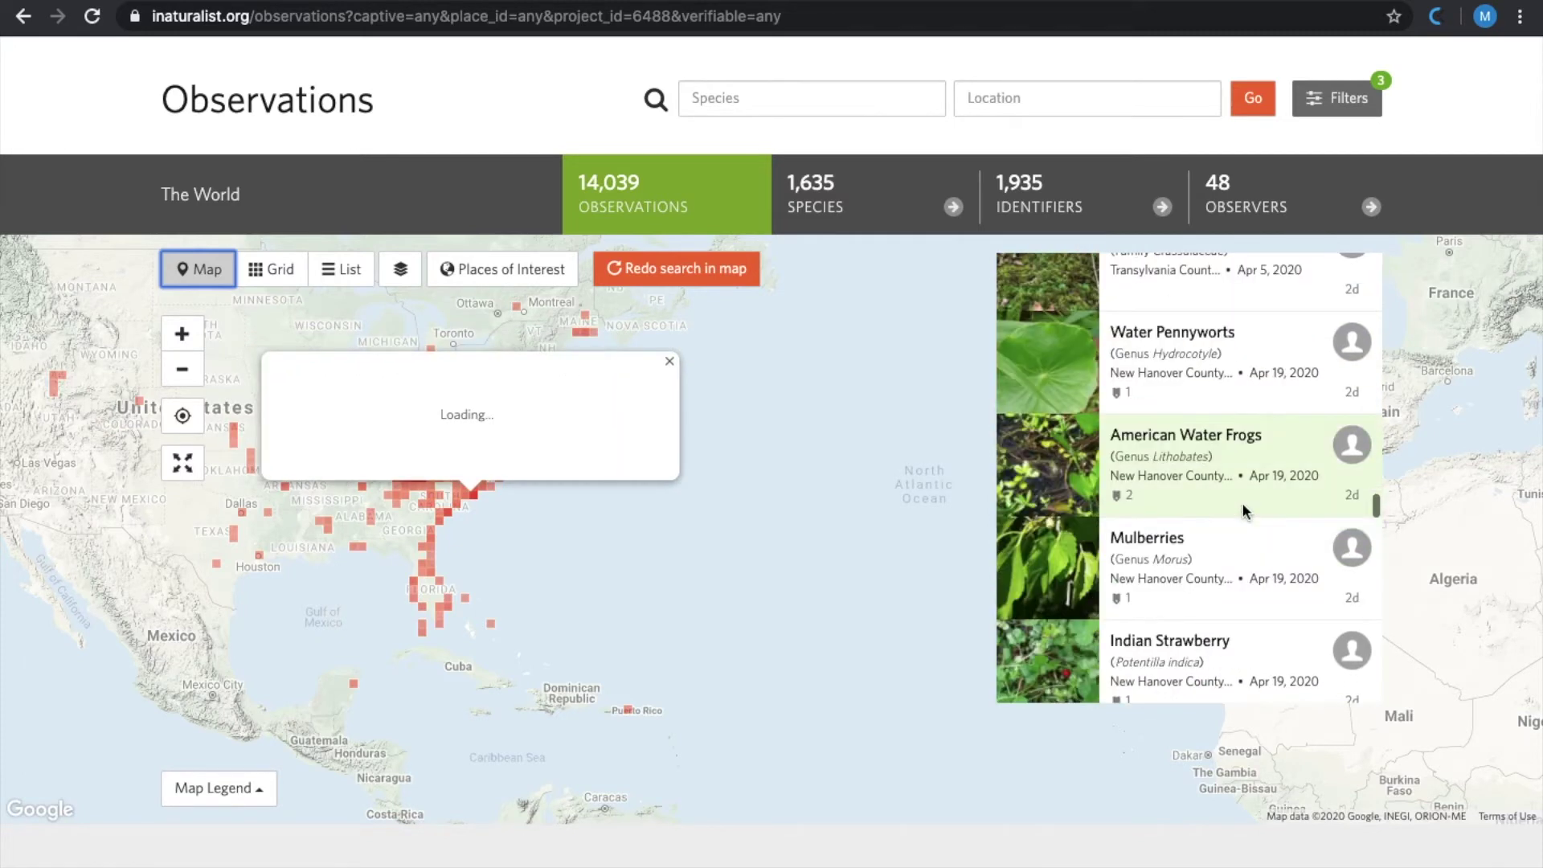
pyautogui.scroll(-5, 1243, 510)
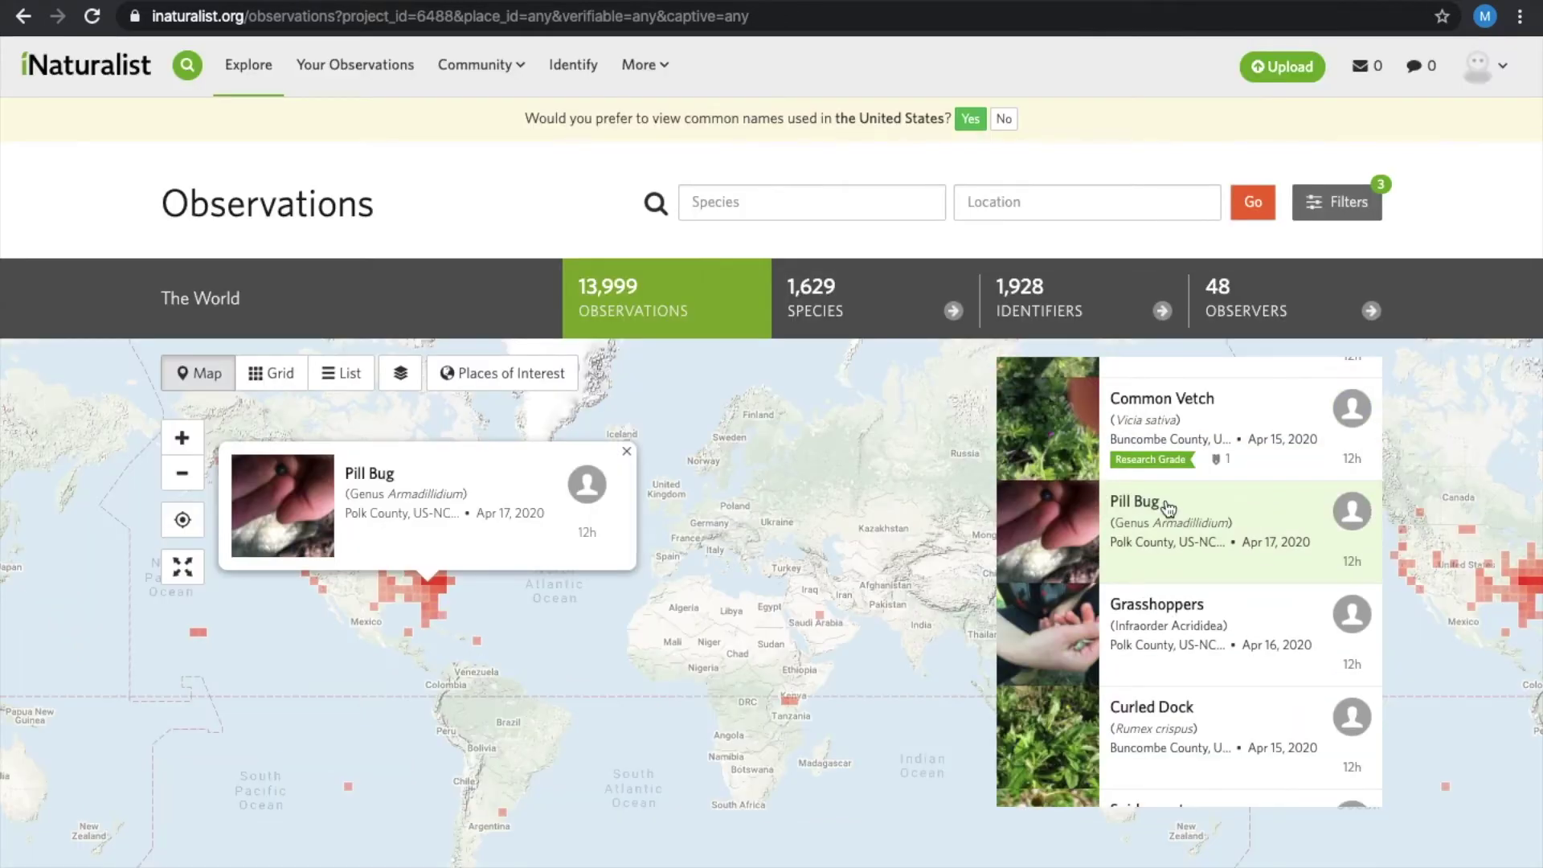
pyautogui.click(1167, 508)
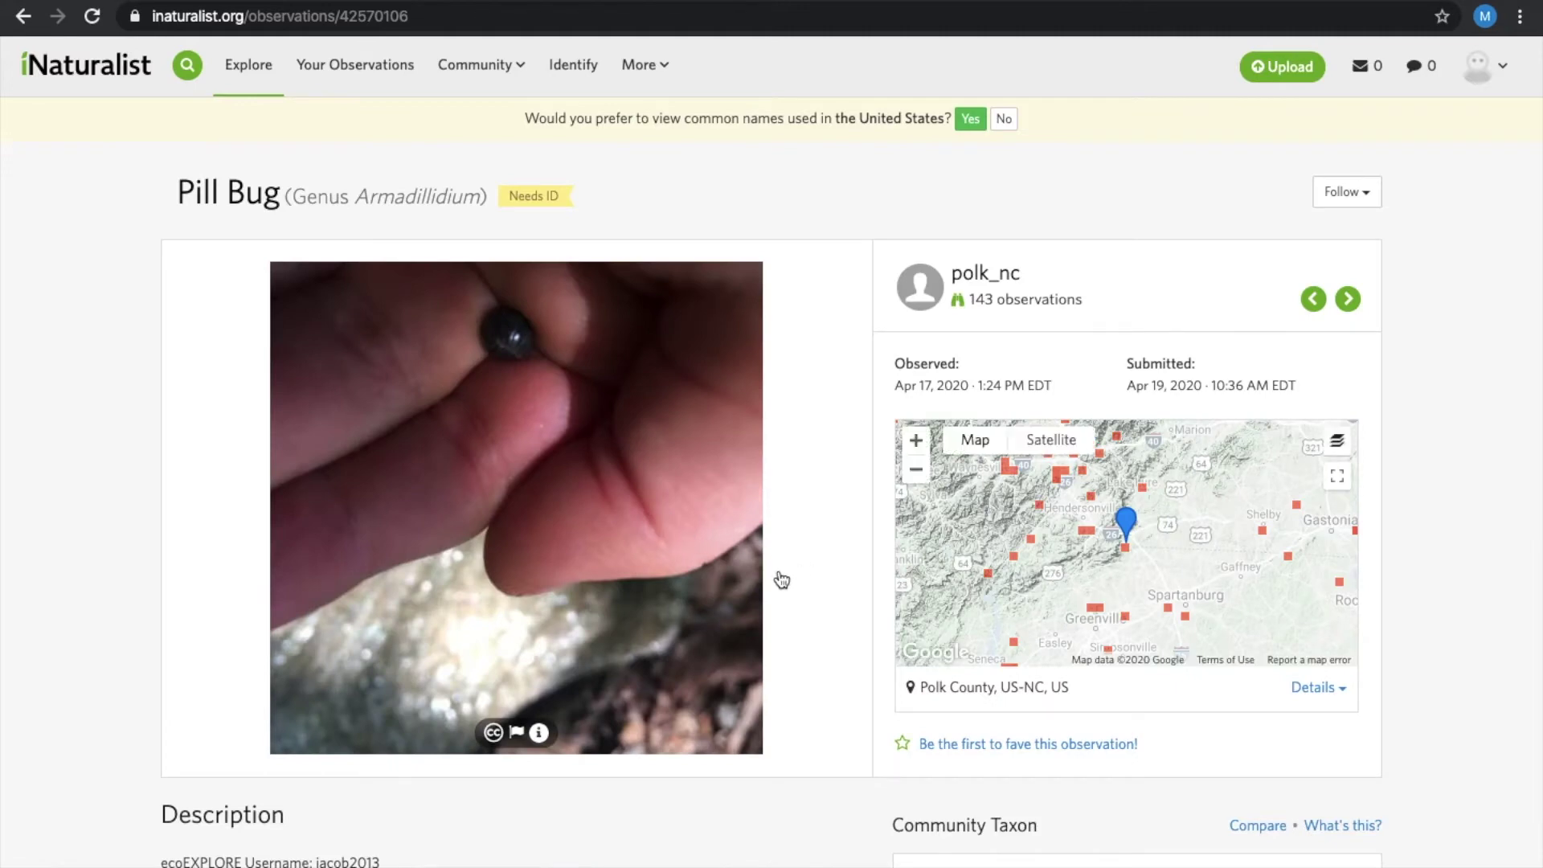
# - Suggest an identification for 'pill' and view the Common Pill Woodlouse species page
pyautogui.scroll(-4, 613, 620)
pyautogui.scroll(-4, 613, 619)
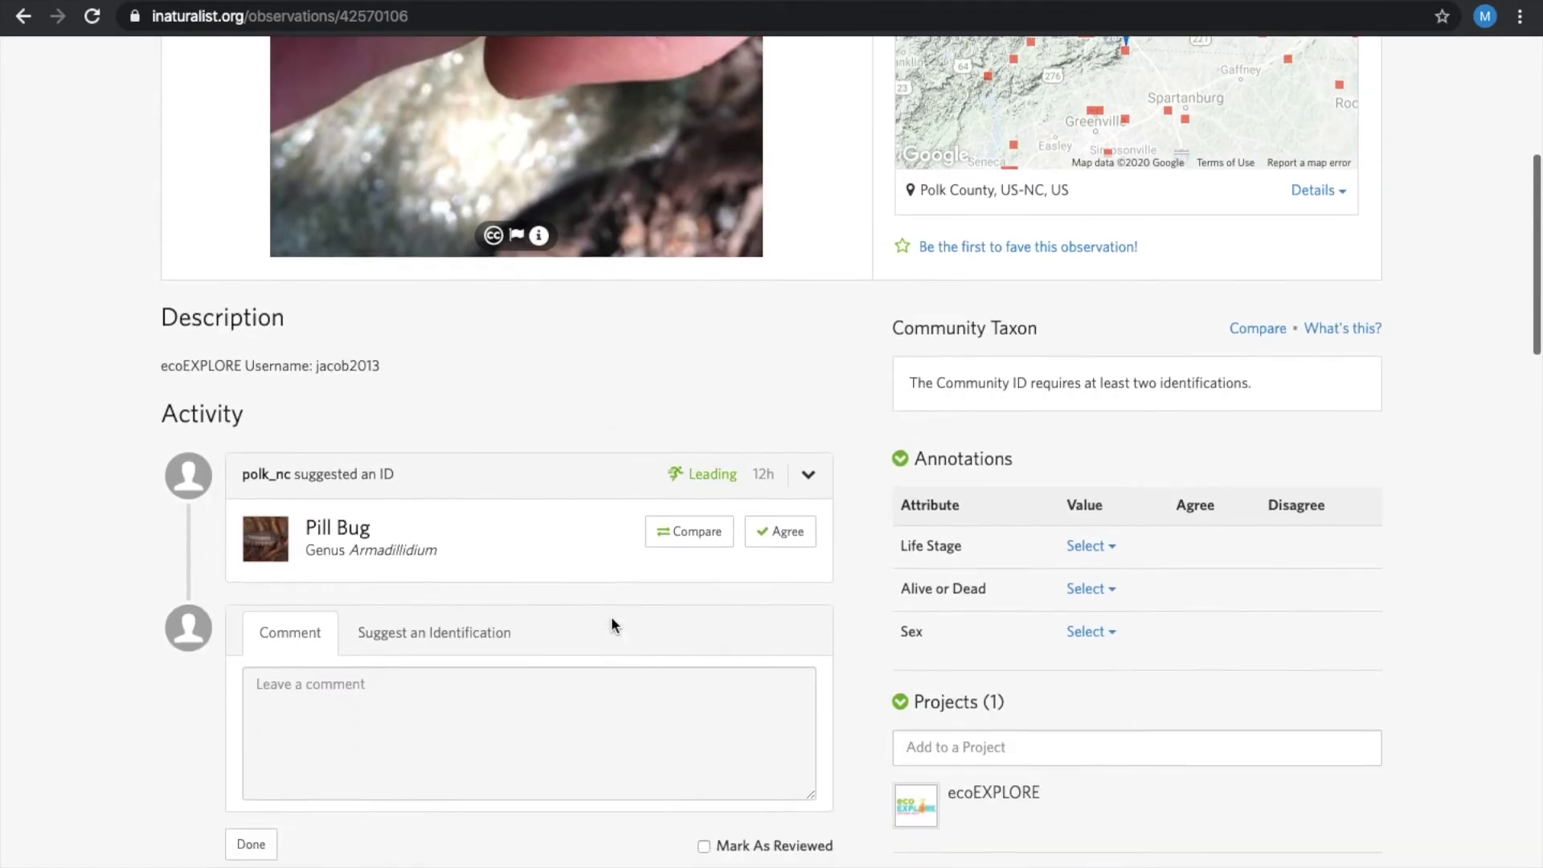
pyautogui.click(482, 511)
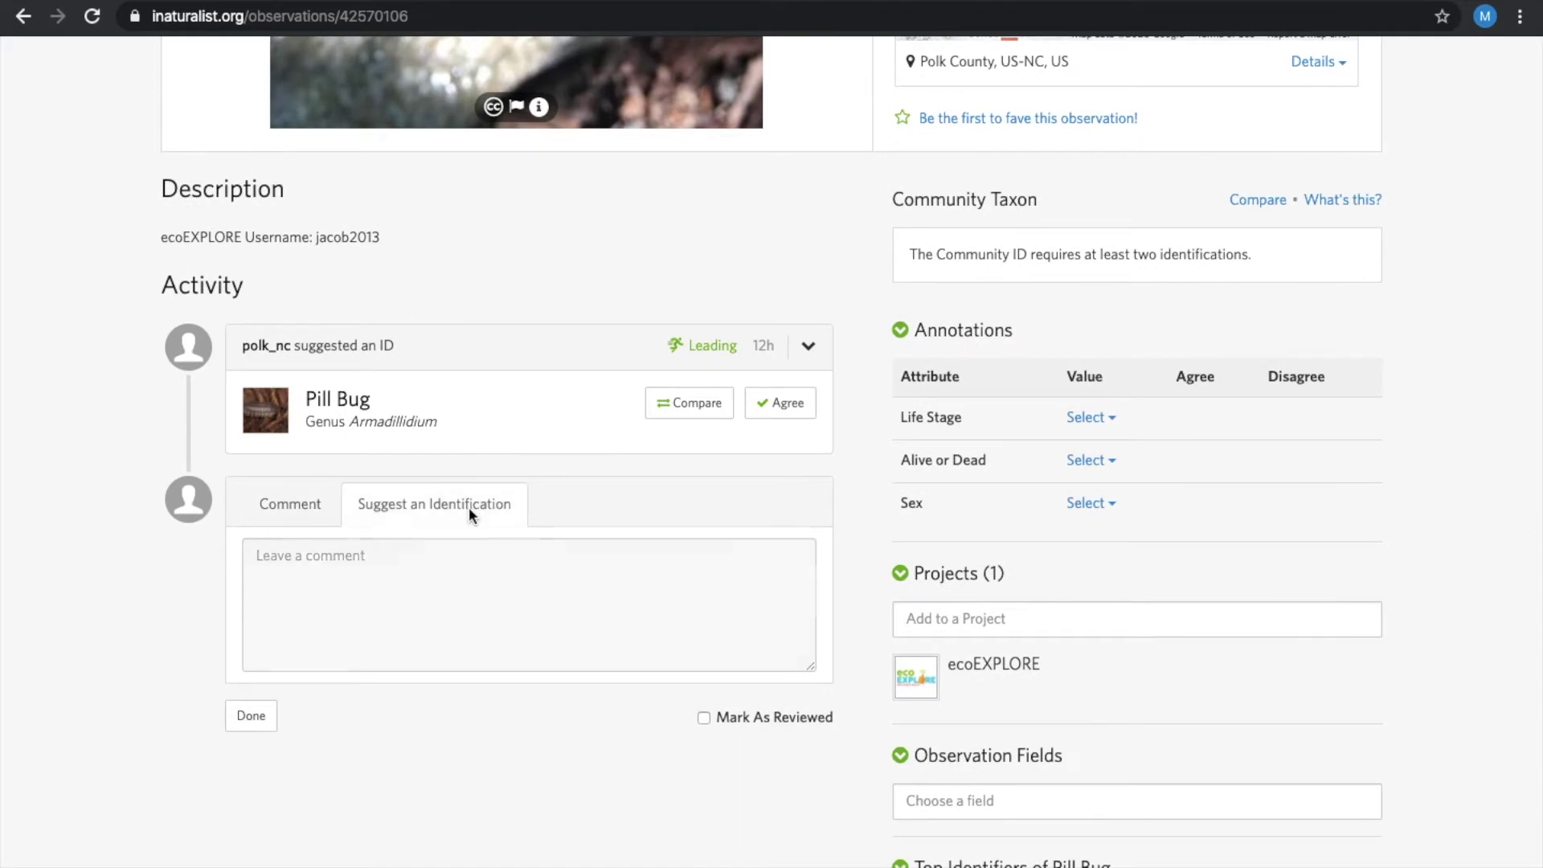
pyautogui.click(437, 561)
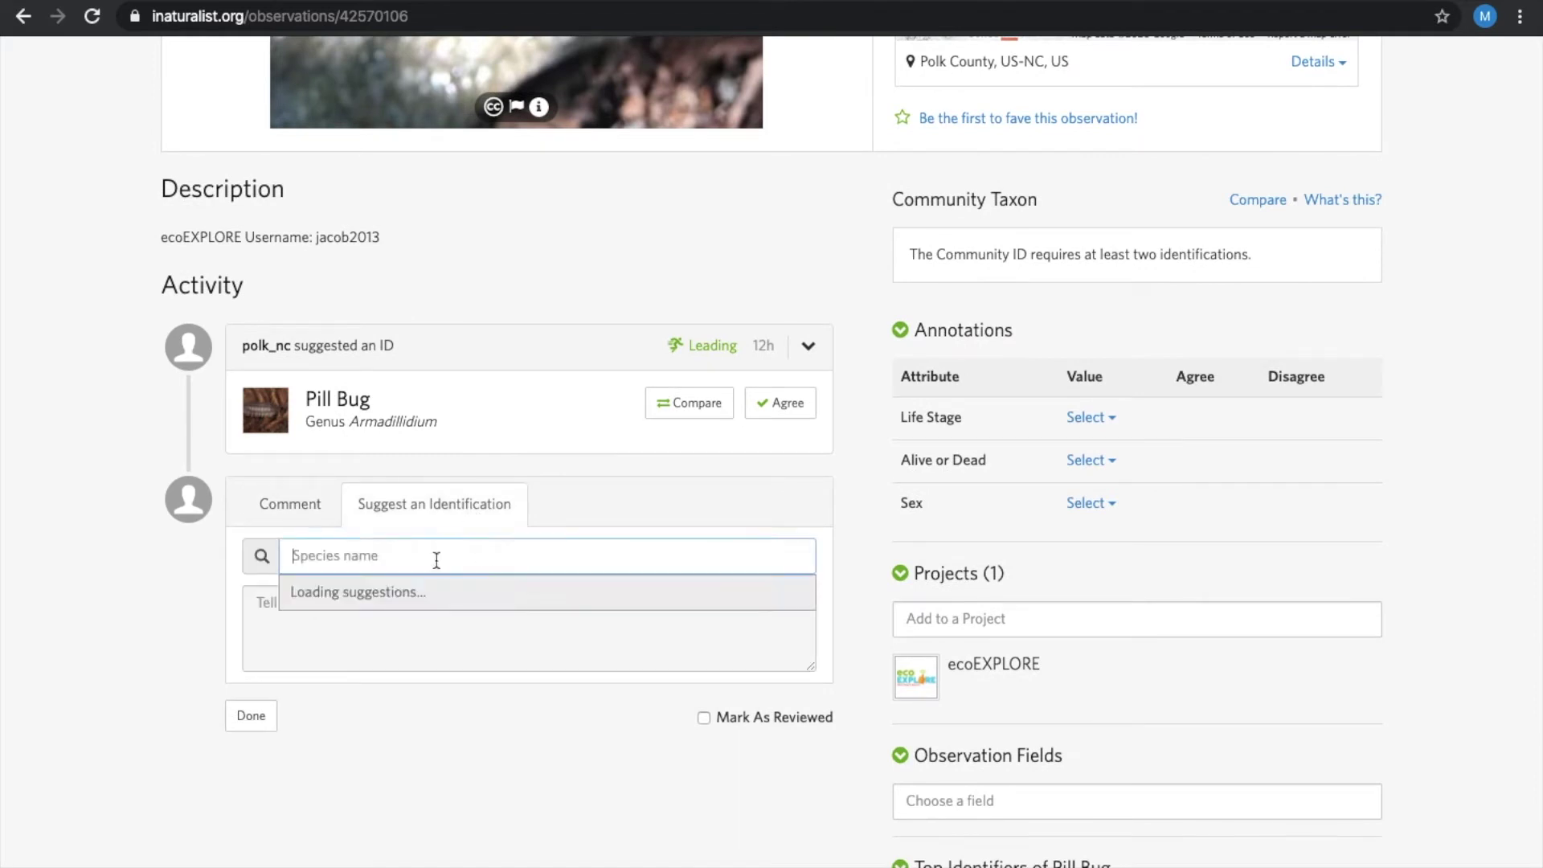
pyautogui.write('pill bug')
pyautogui.scroll(-1, 589, 630)
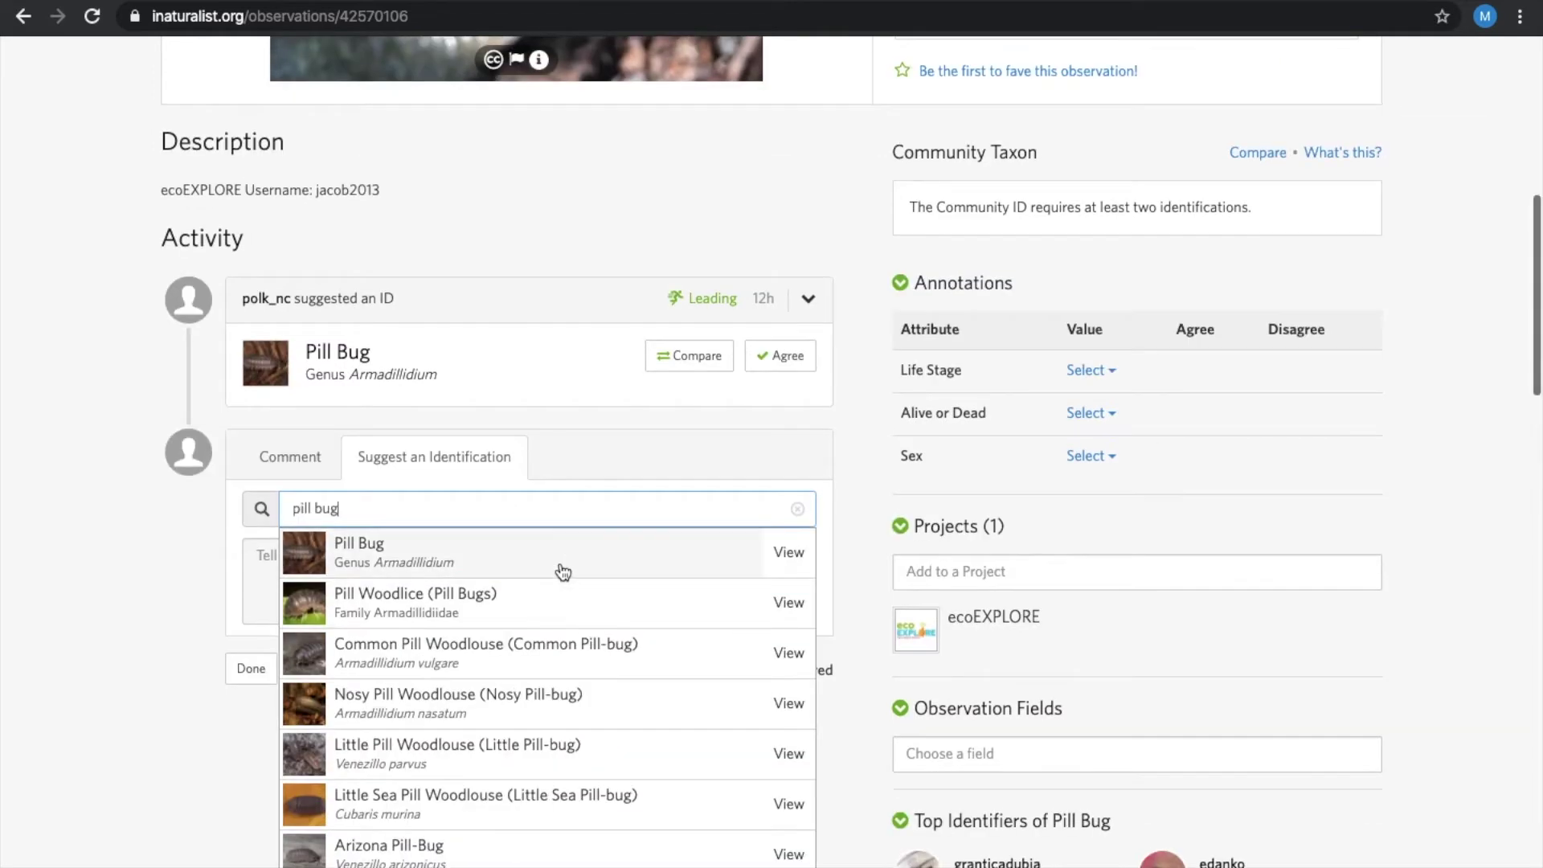
pyautogui.scroll(-1, 563, 572)
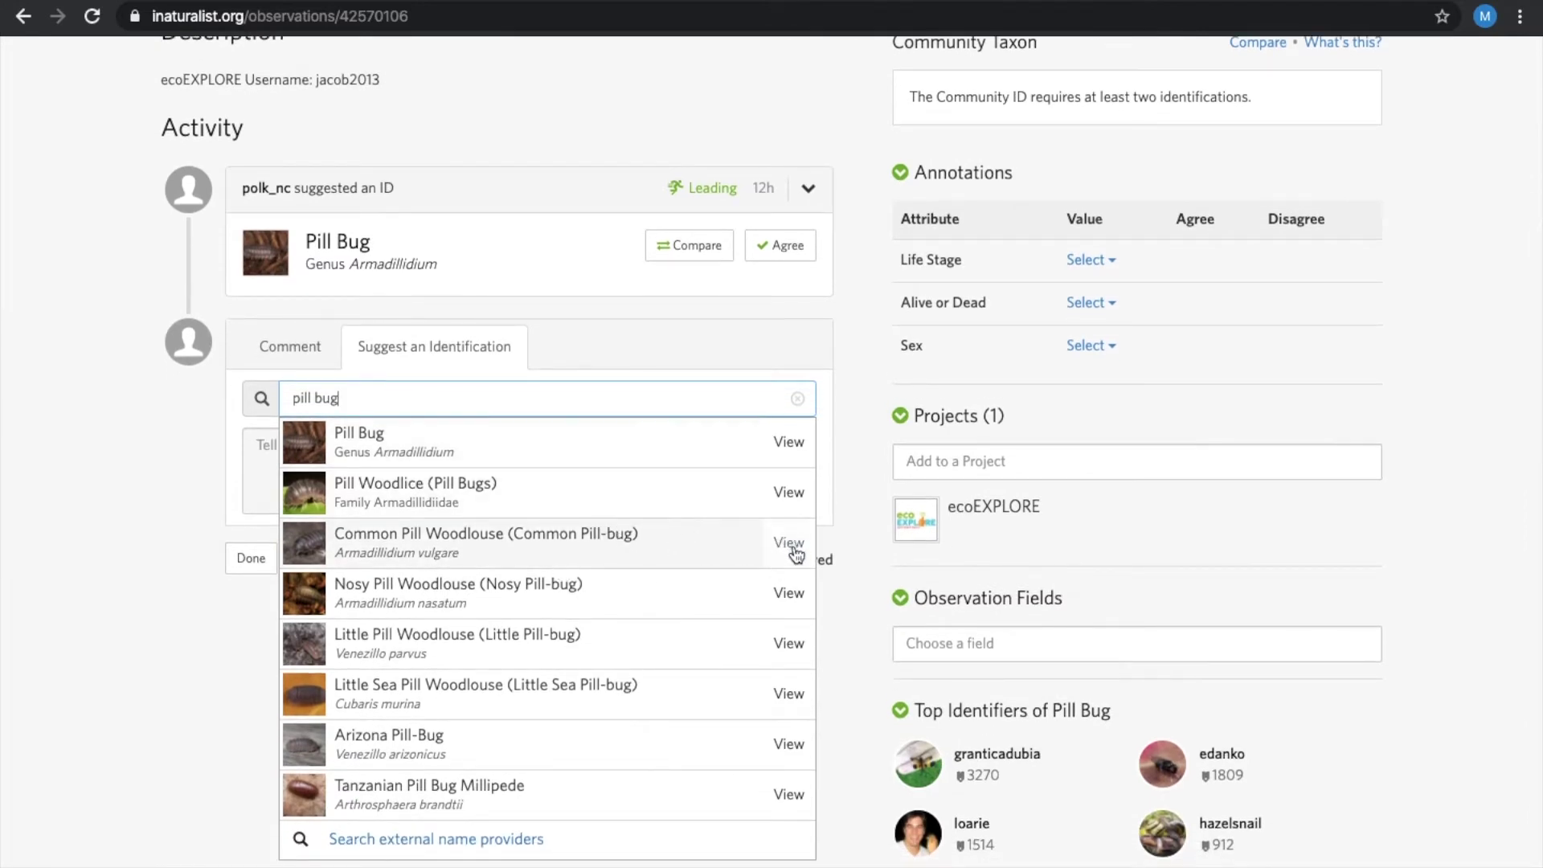
pyautogui.click(792, 544)
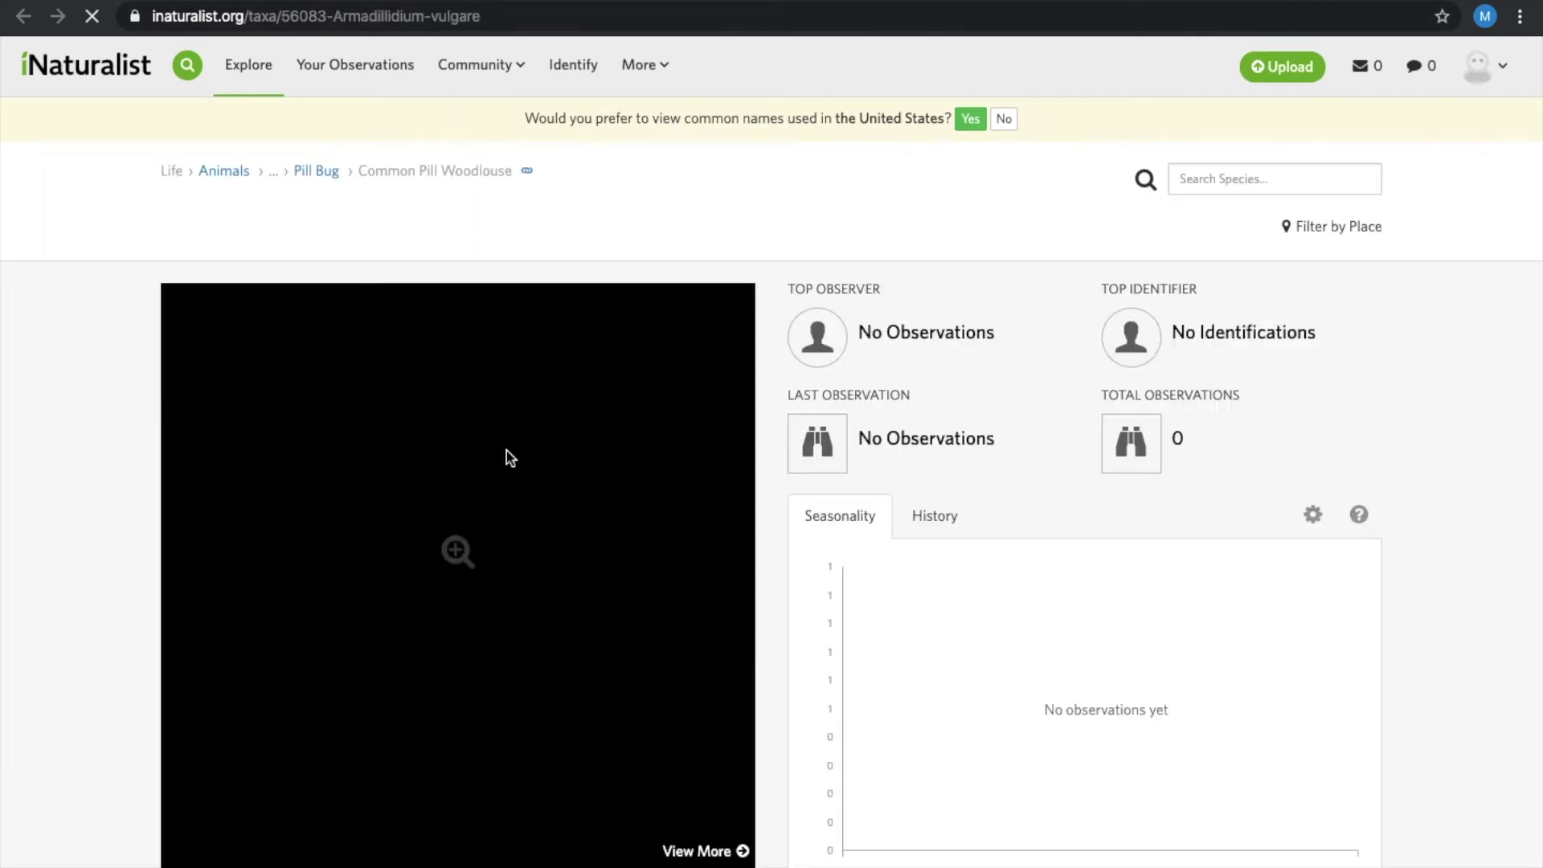
# - Check Common Pill Woodlouse records around Asheville, then return to the Pill Bug's suggestions
pyautogui.scroll(-5, 933, 456)
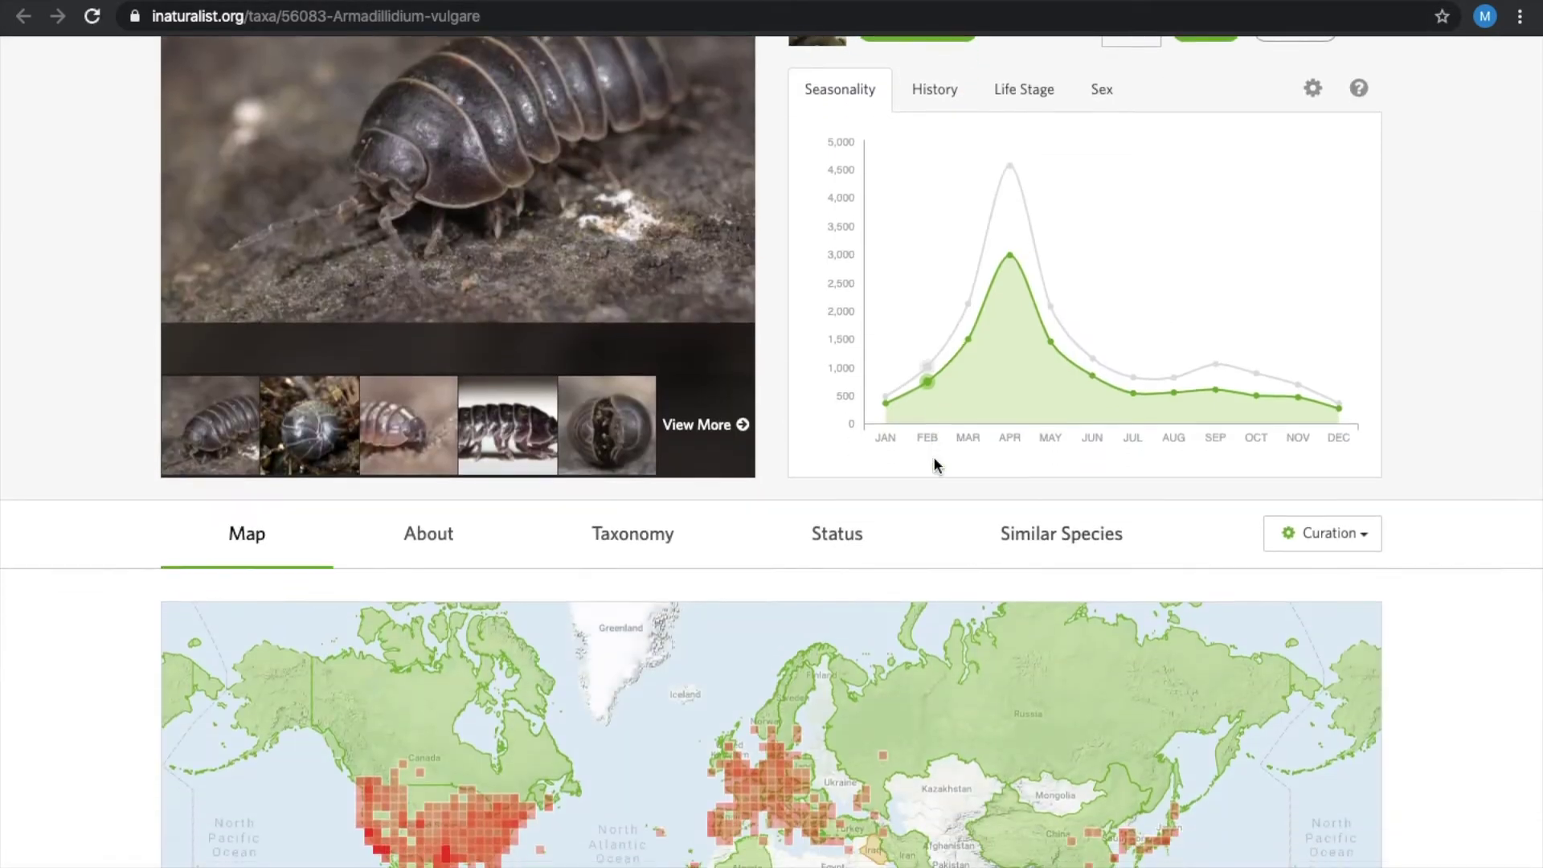
pyautogui.scroll(-4, 632, 544)
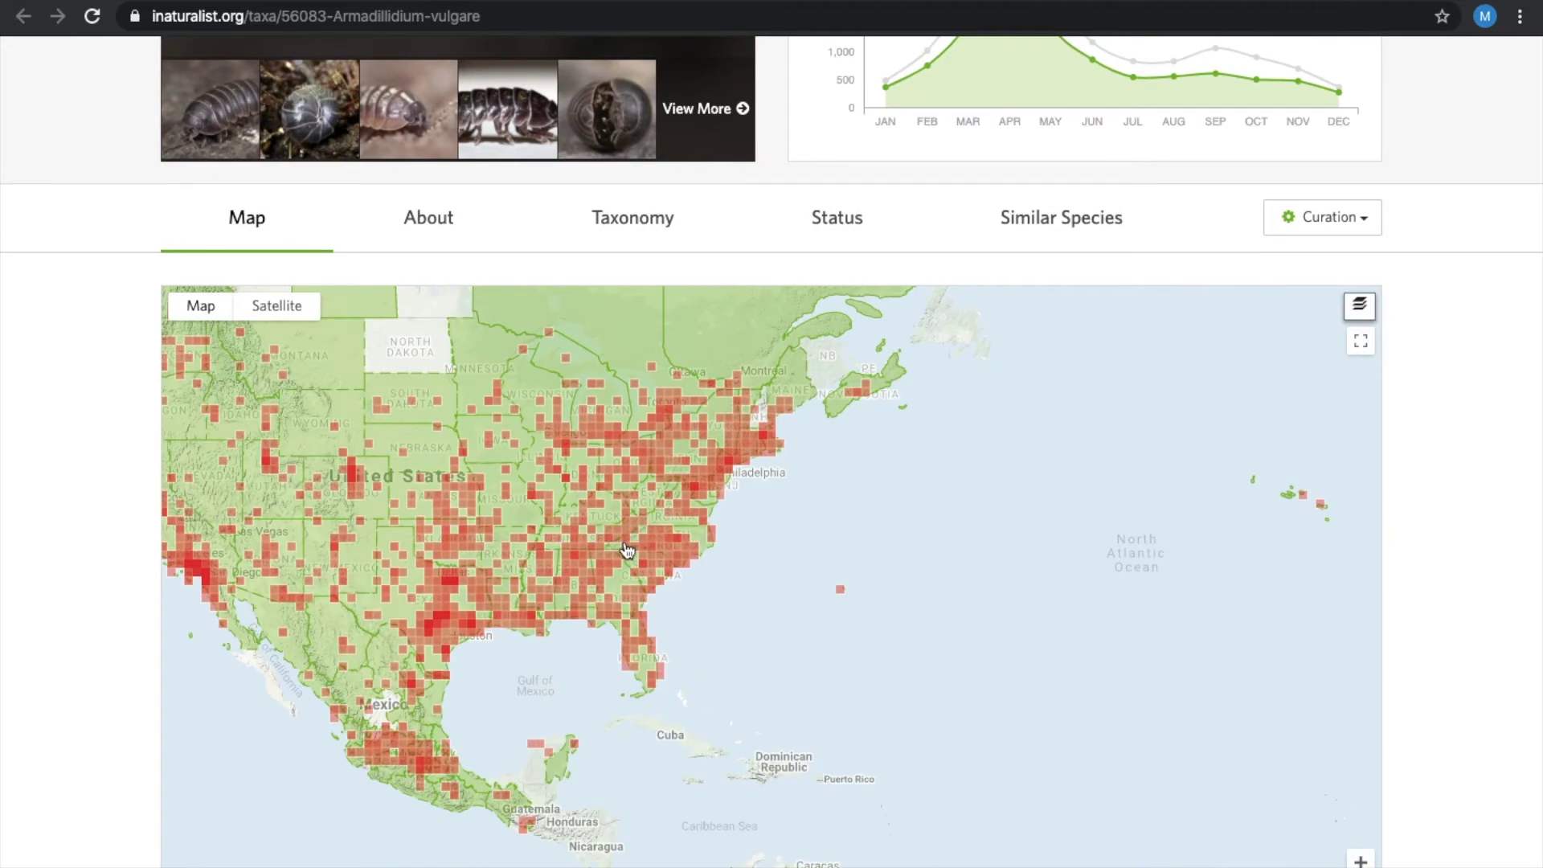
pyautogui.scroll(4, 630, 551)
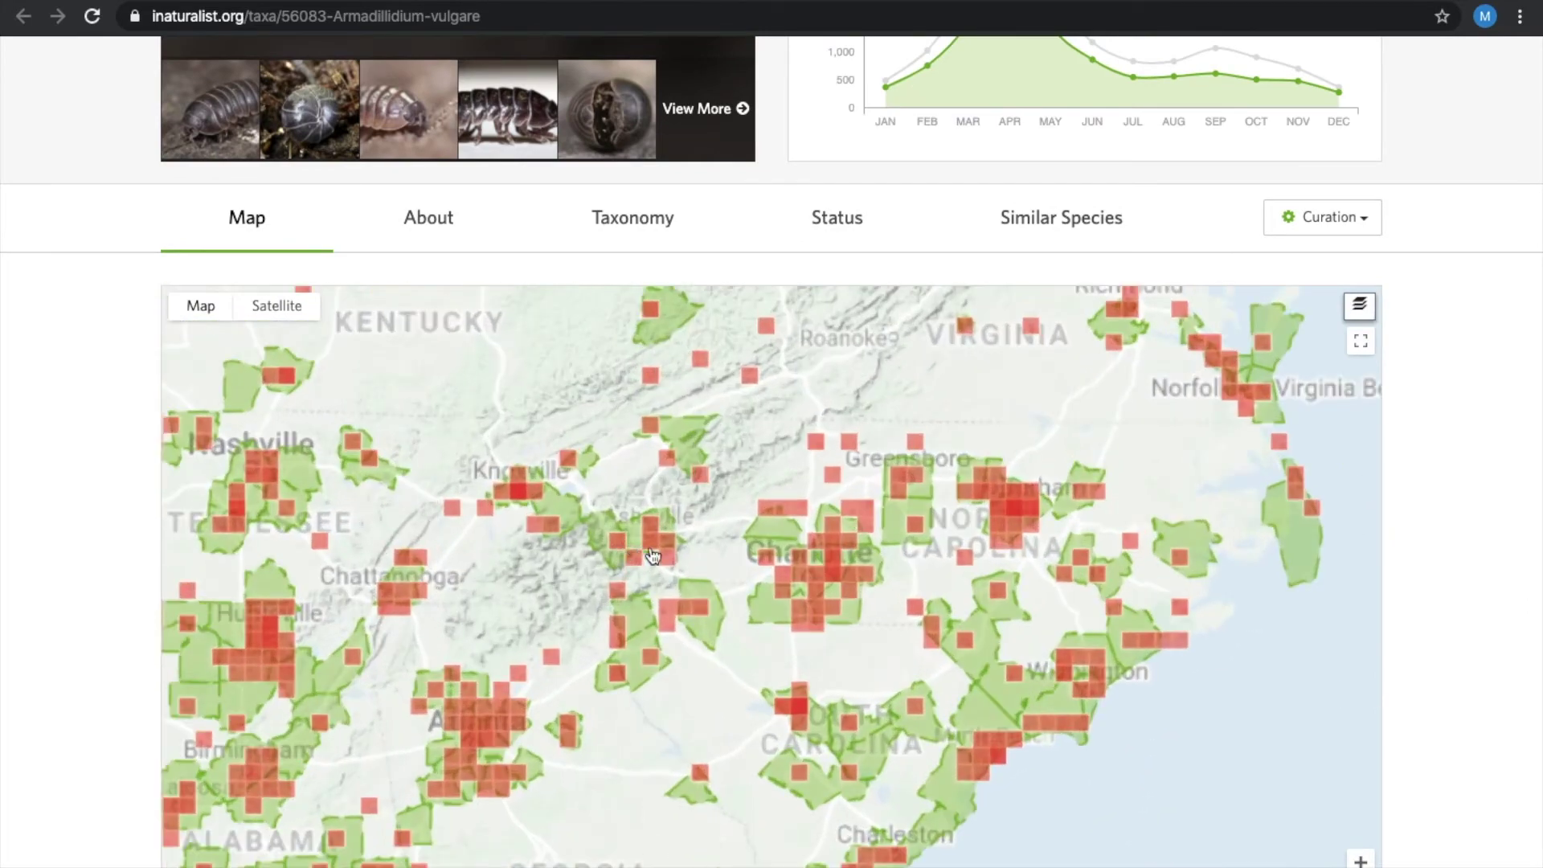
pyautogui.scroll(2, 653, 554)
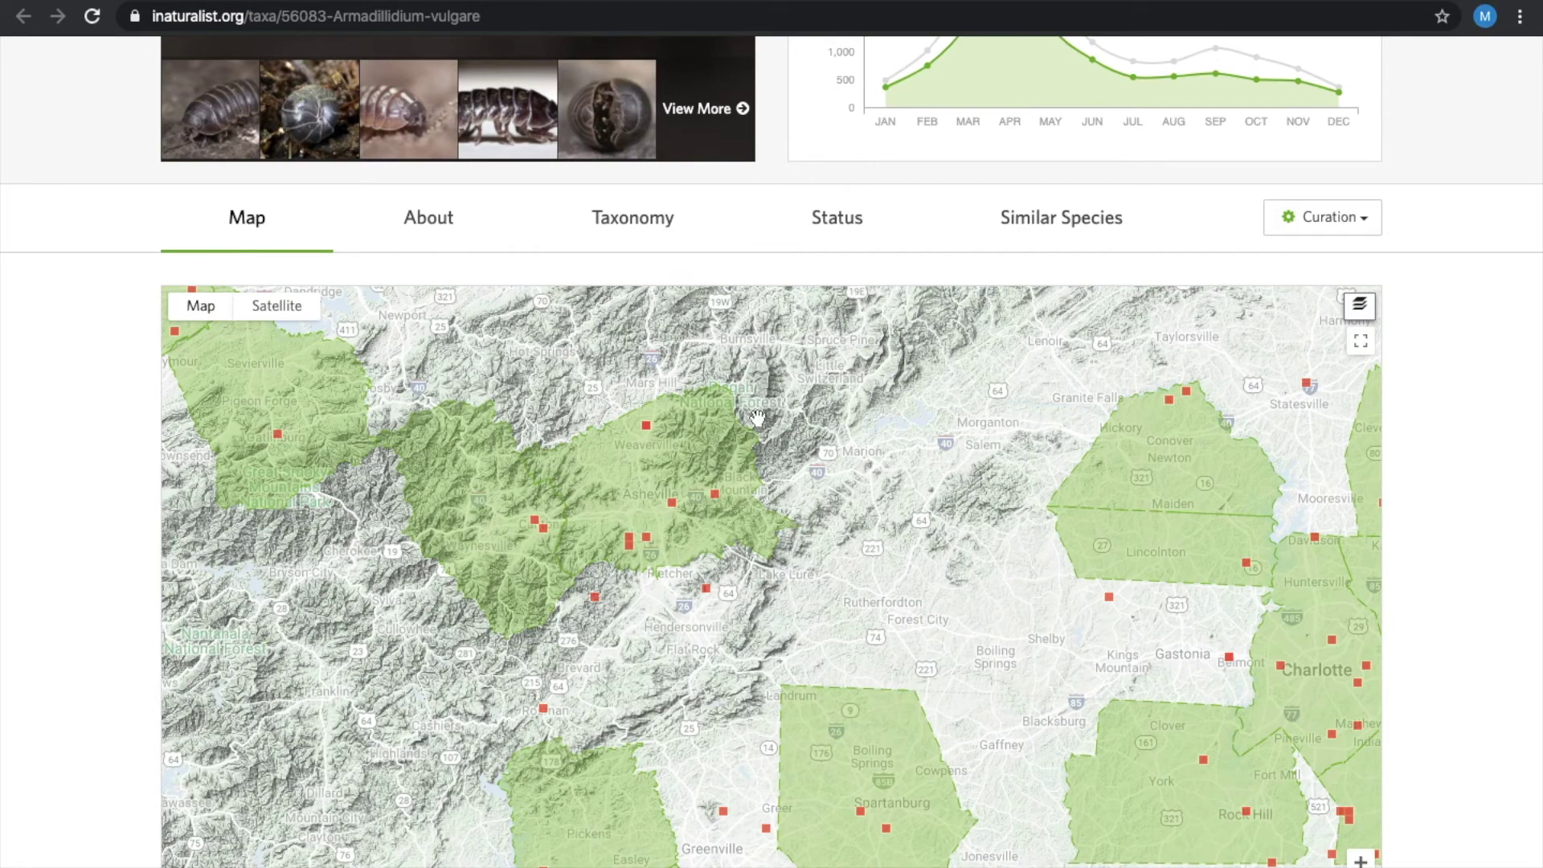
pyautogui.scroll(-3, 759, 422)
pyautogui.scroll(1, 1459, 281)
pyautogui.scroll(5, 1458, 290)
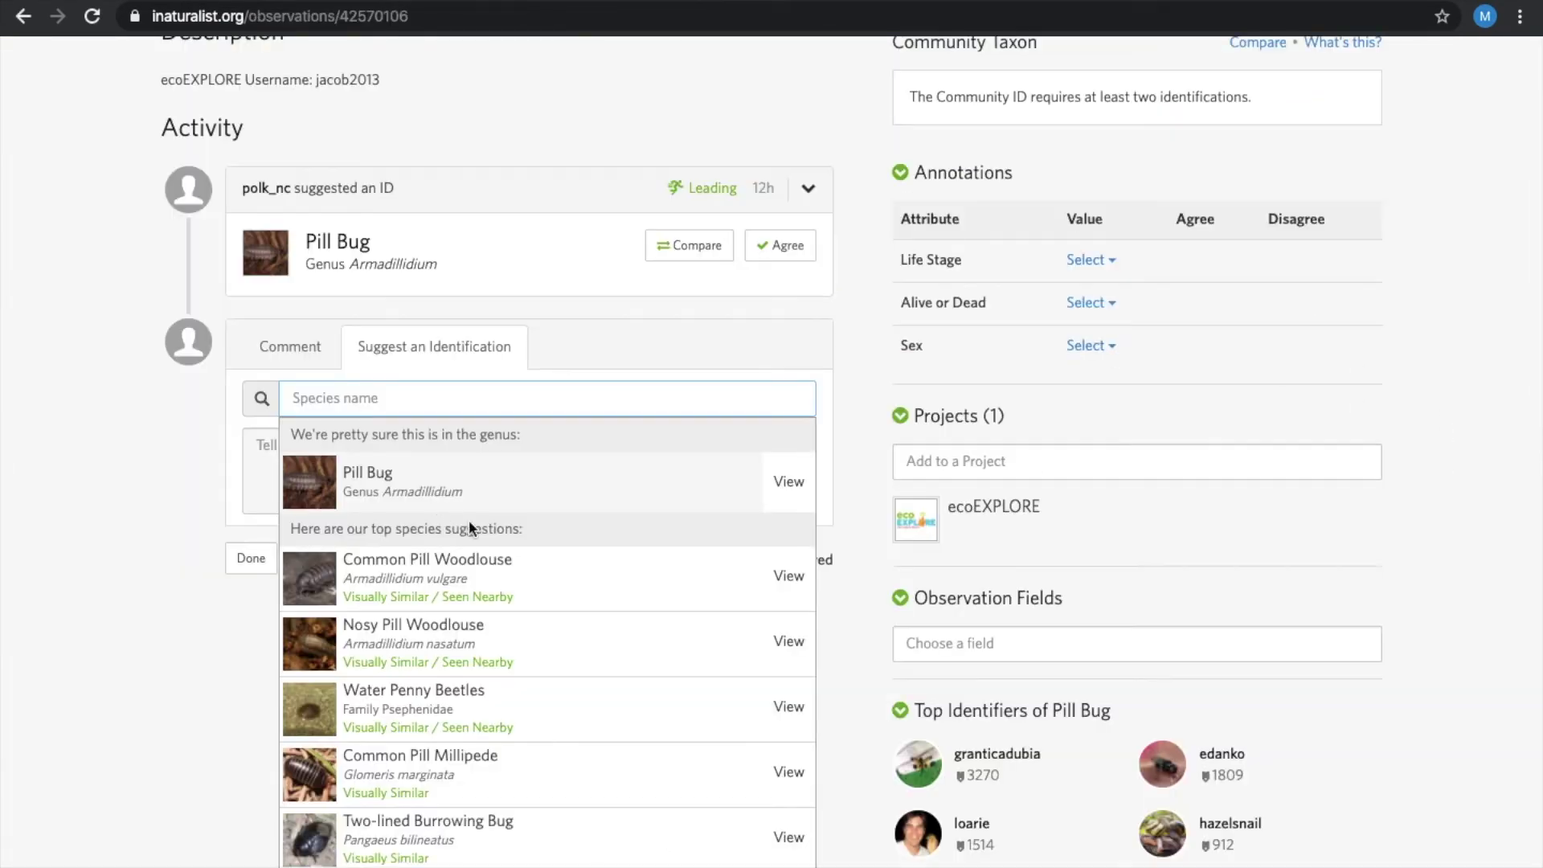
# - Add Common Pill Woodlouse as the Pill Bug's identification and return to the observations list
pyautogui.click(541, 580)
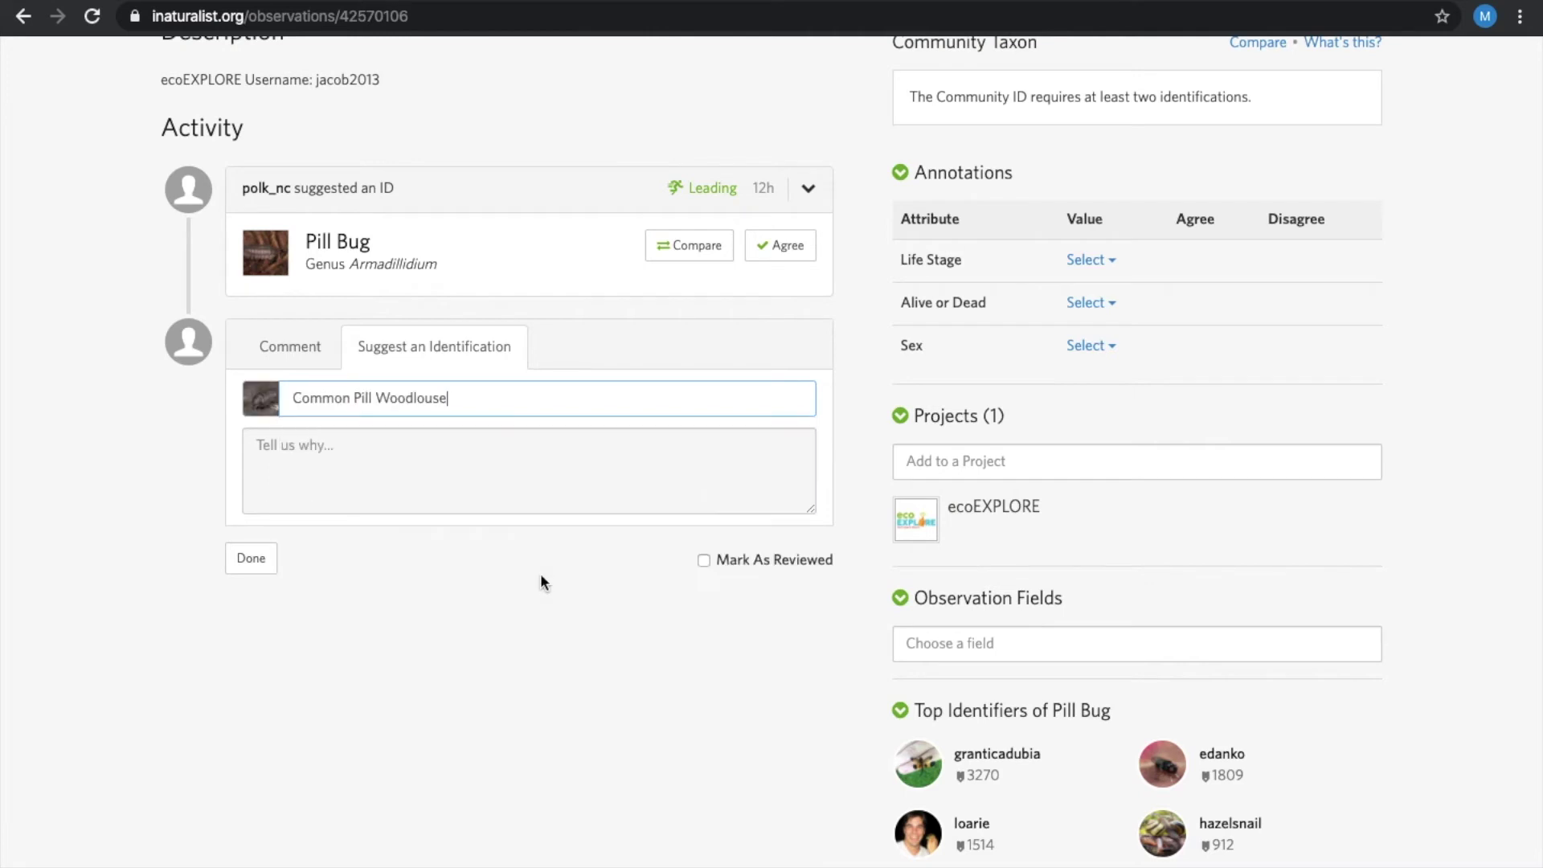
pyautogui.click(254, 560)
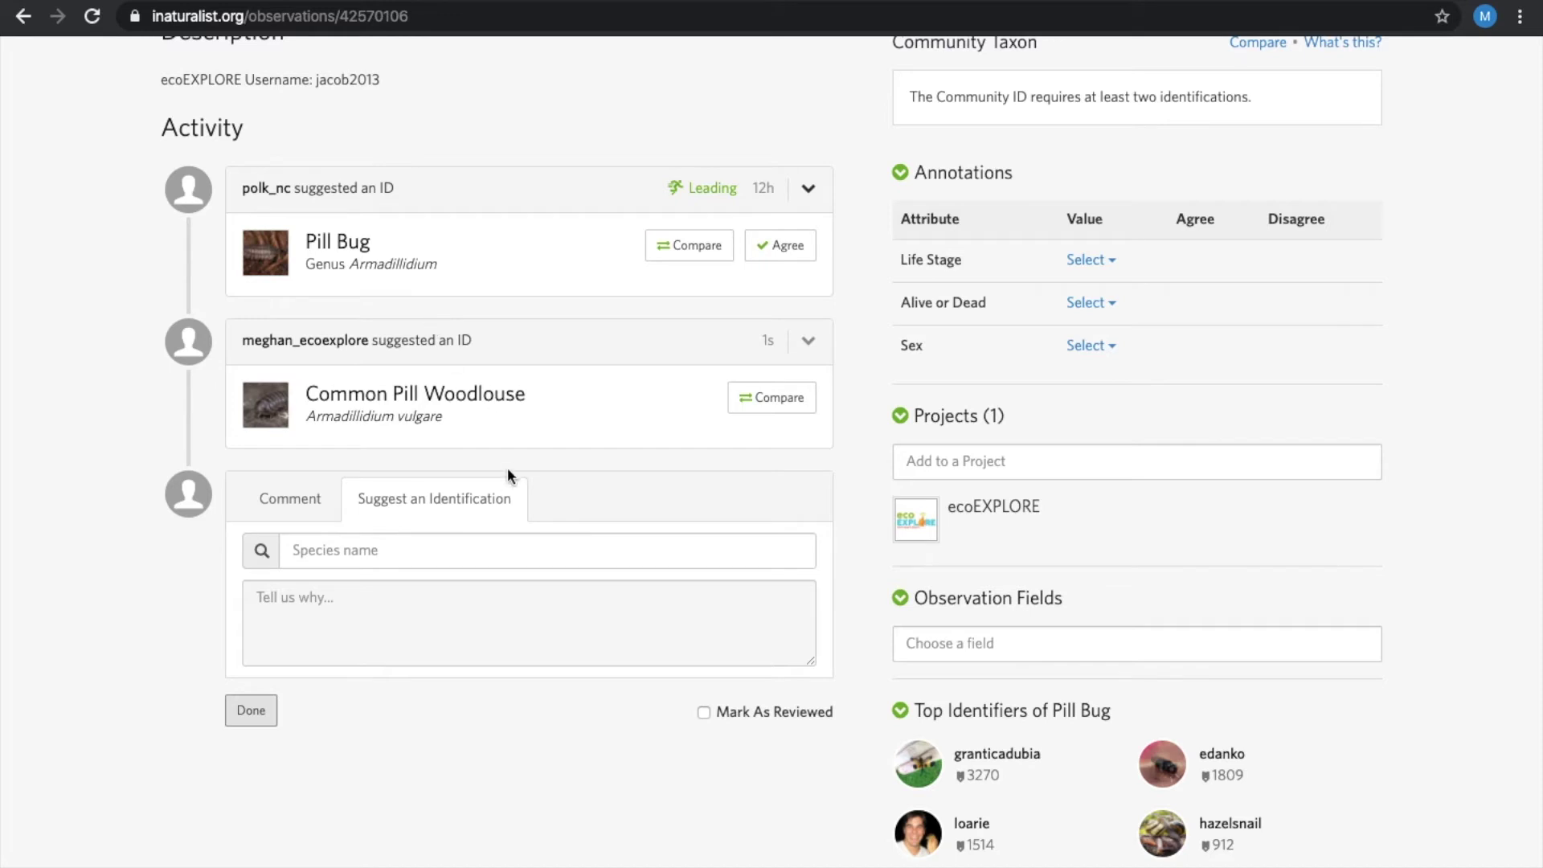
pyautogui.scroll(1, 631, 470)
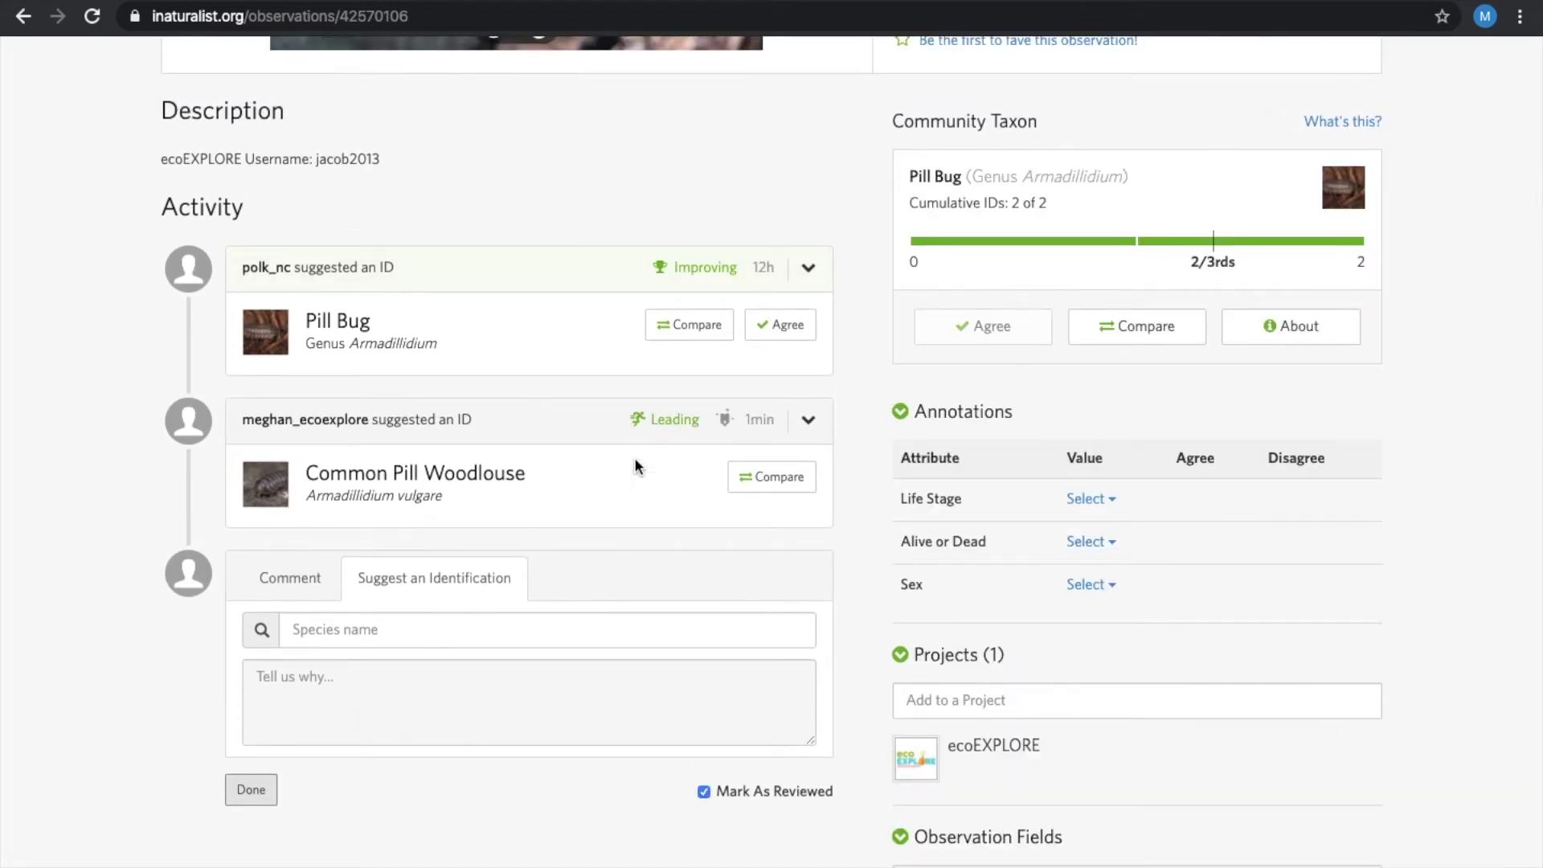
pyautogui.scroll(5, 635, 461)
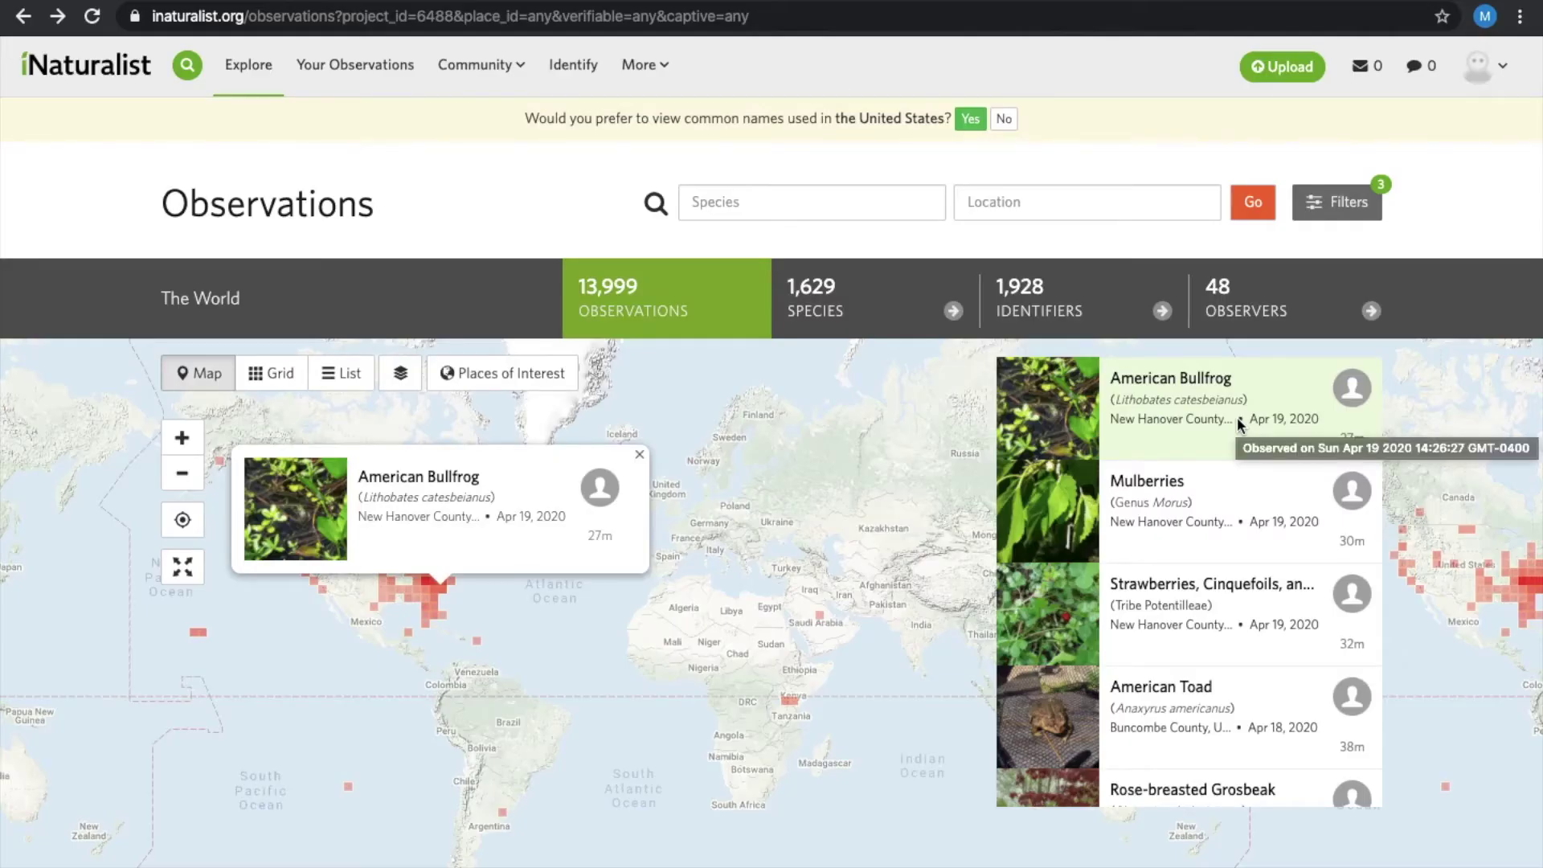
# - Filter project observations to North Carolina Coastal Plain, then clear the place to cover The World
pyautogui.click(1336, 204)
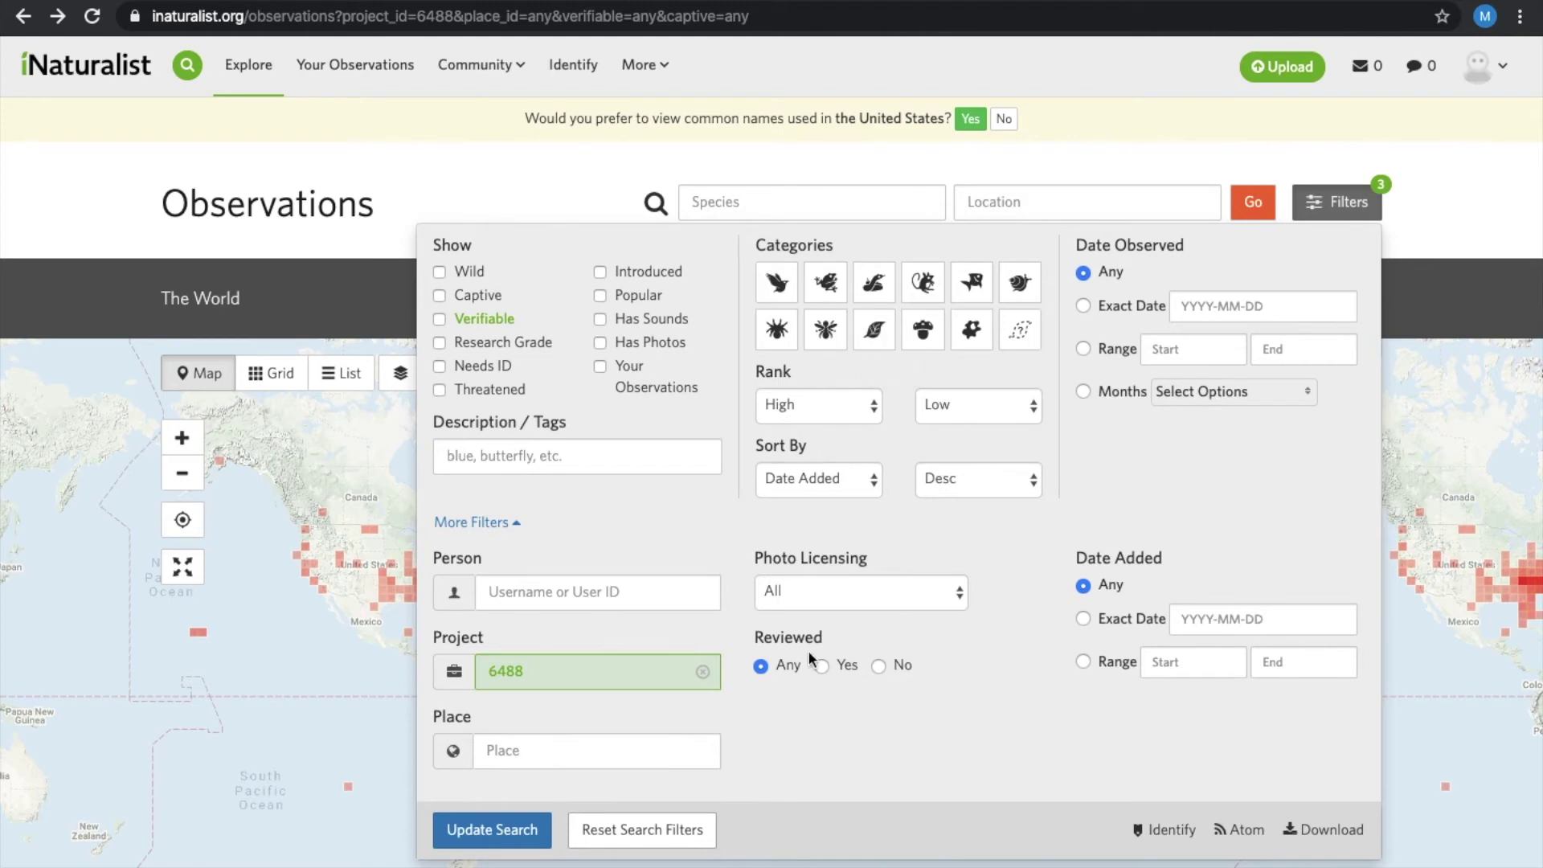
pyautogui.click(540, 753)
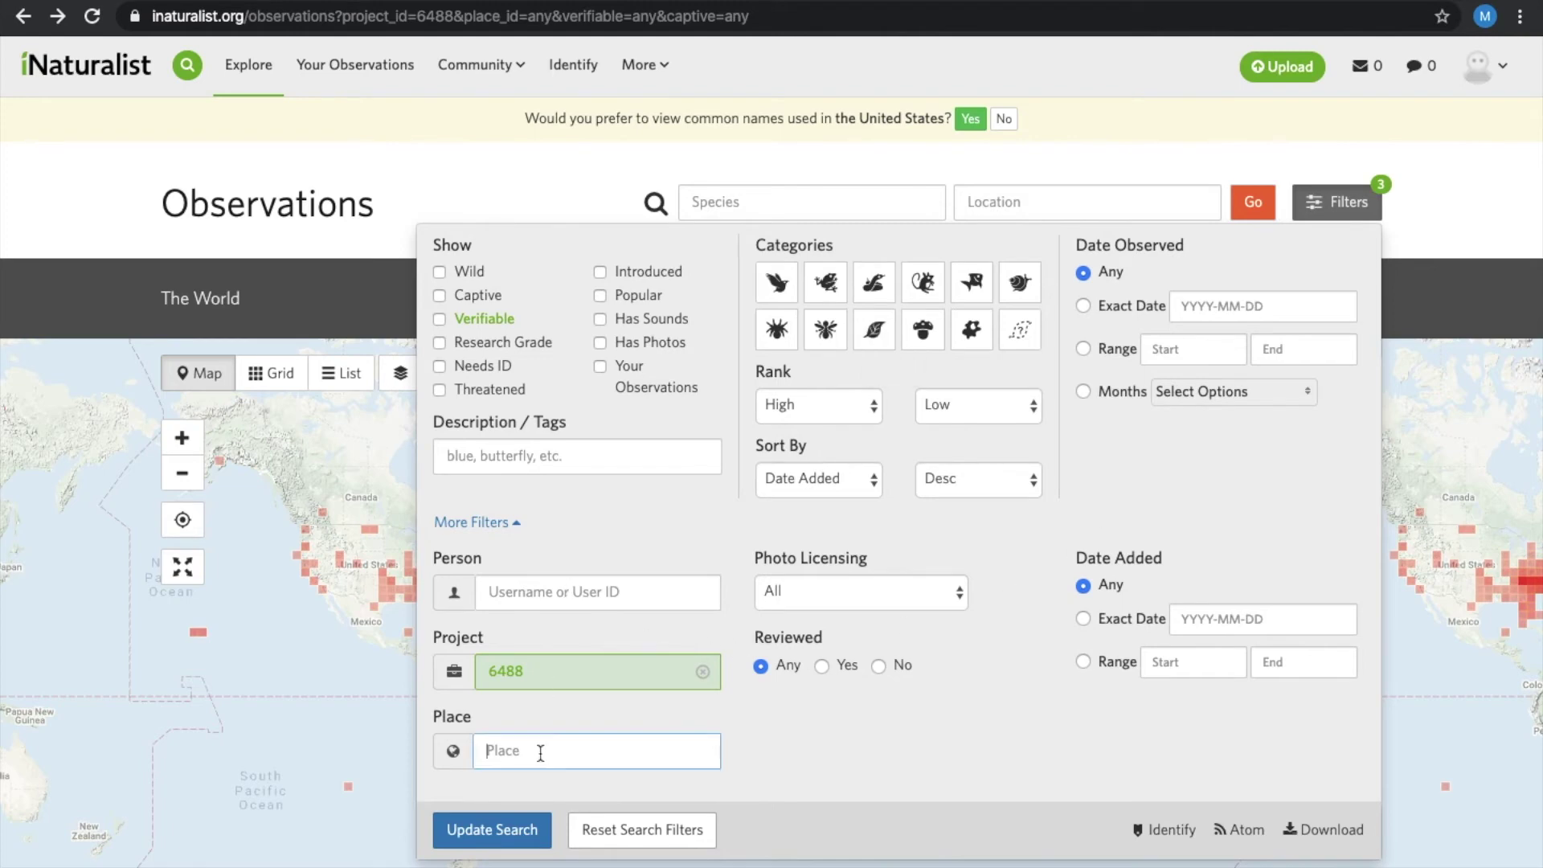
pyautogui.scroll(-3, 712, 766)
pyautogui.write('north carolina')
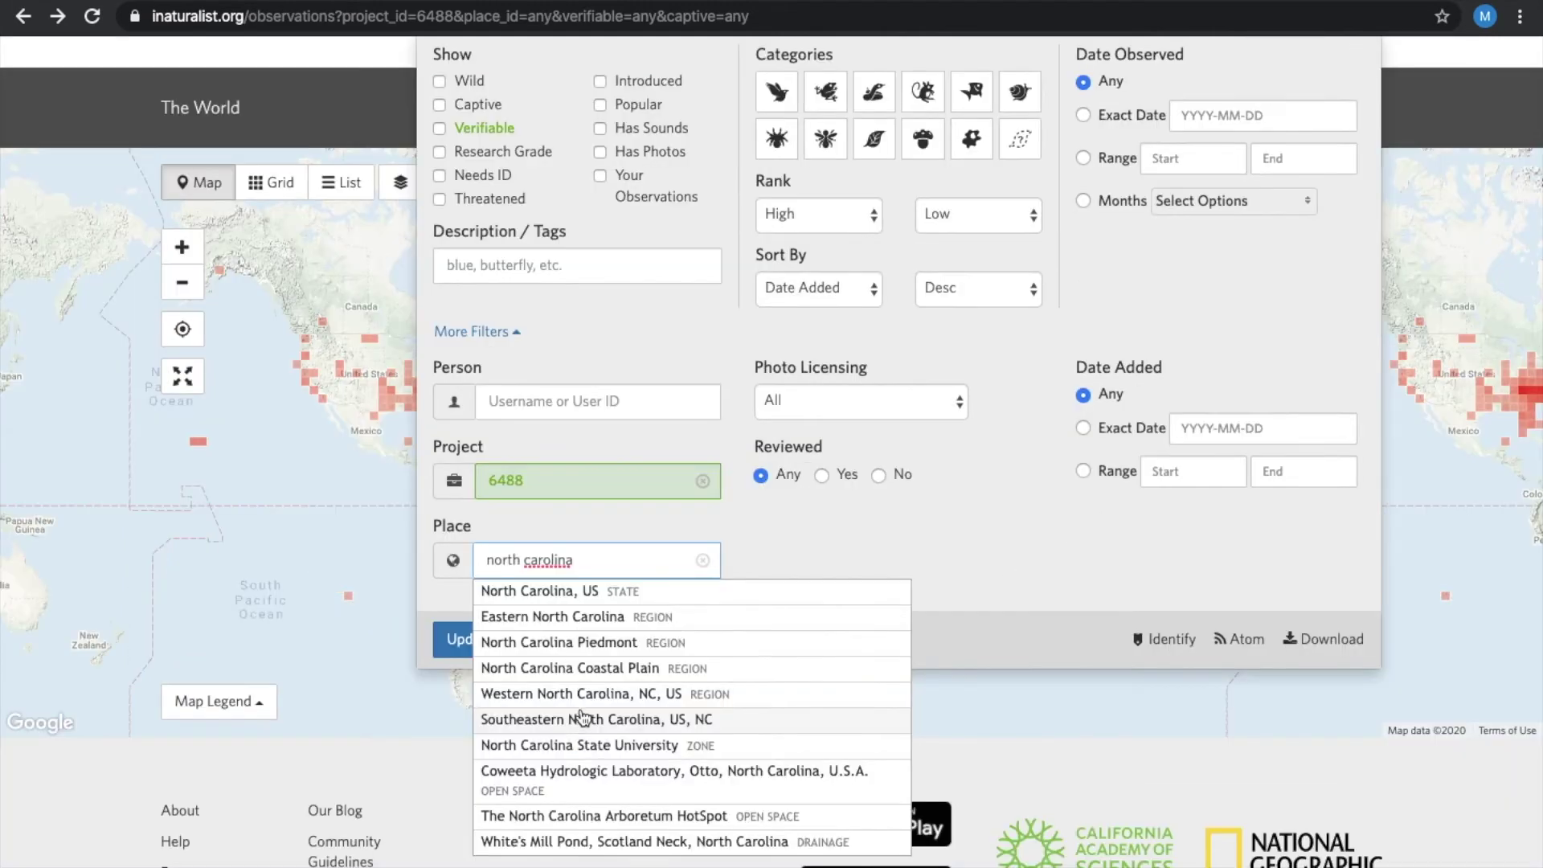
pyautogui.click(595, 673)
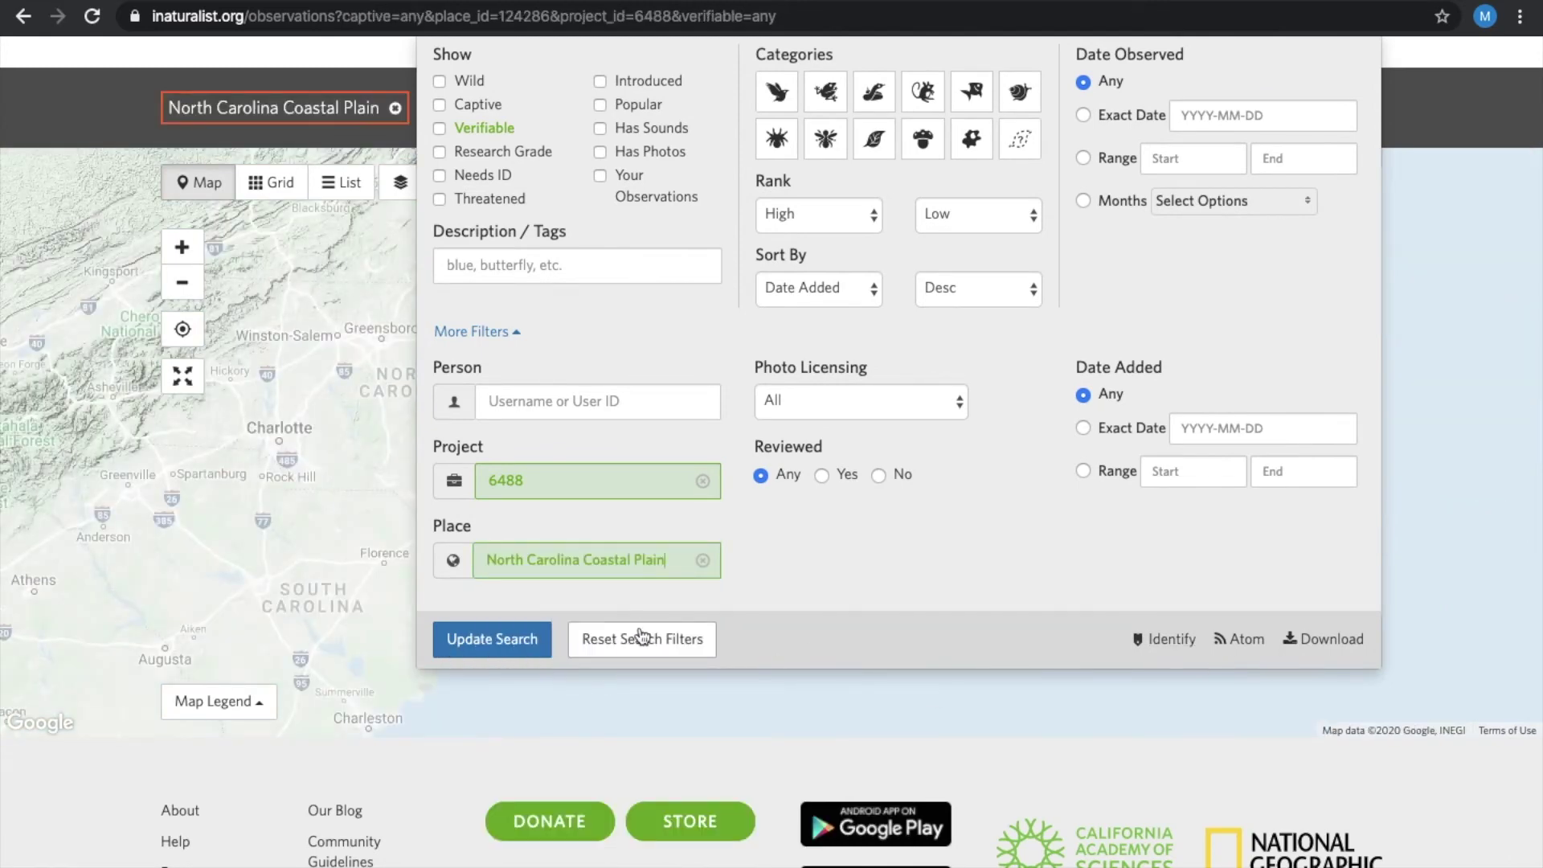
pyautogui.click(481, 639)
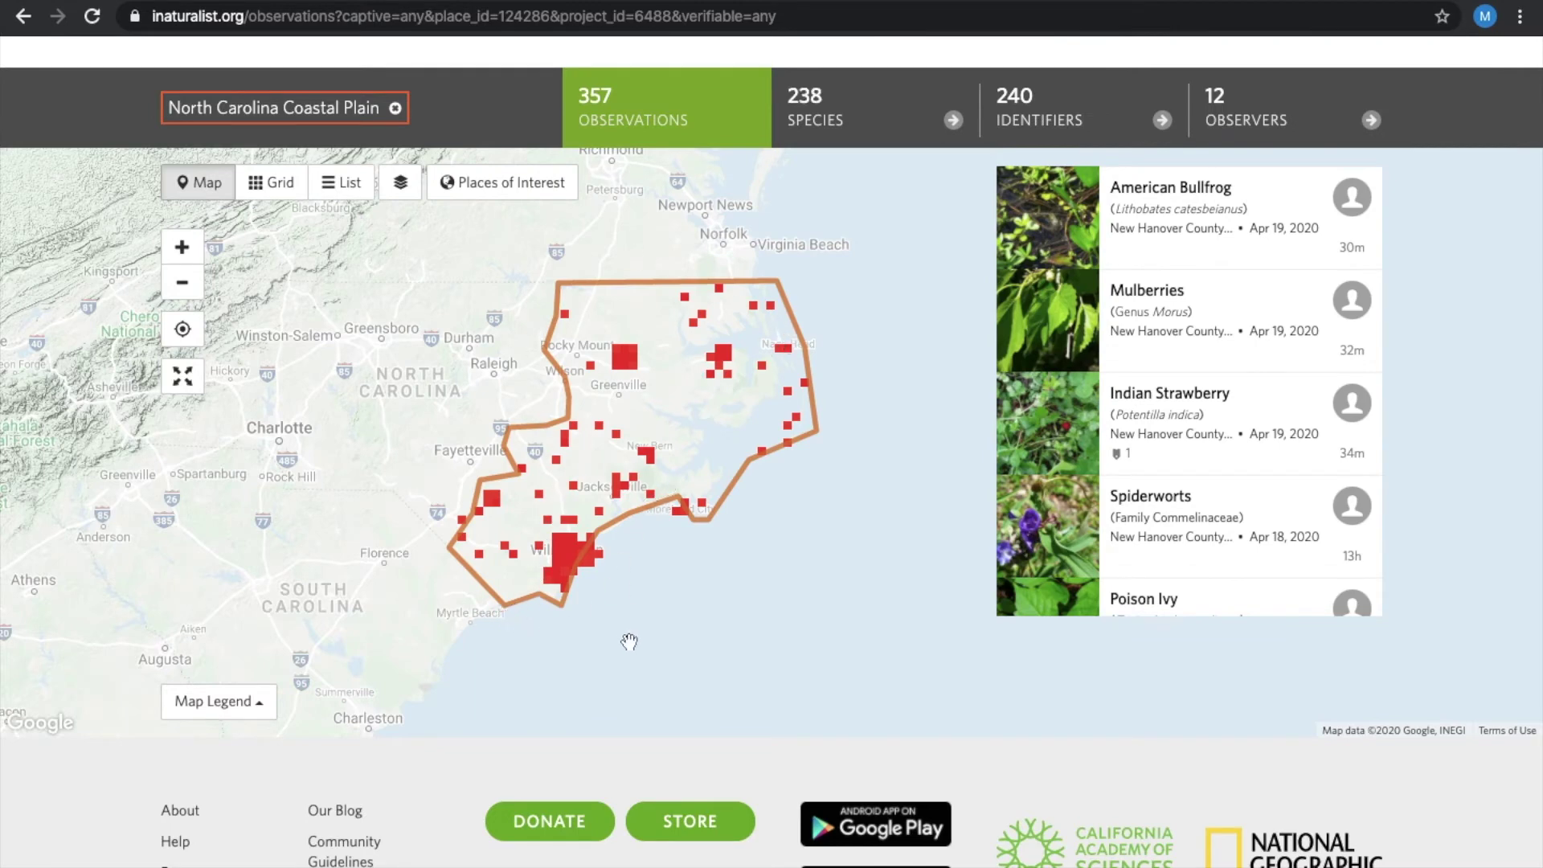
pyautogui.hotkey('alt', 'Left')
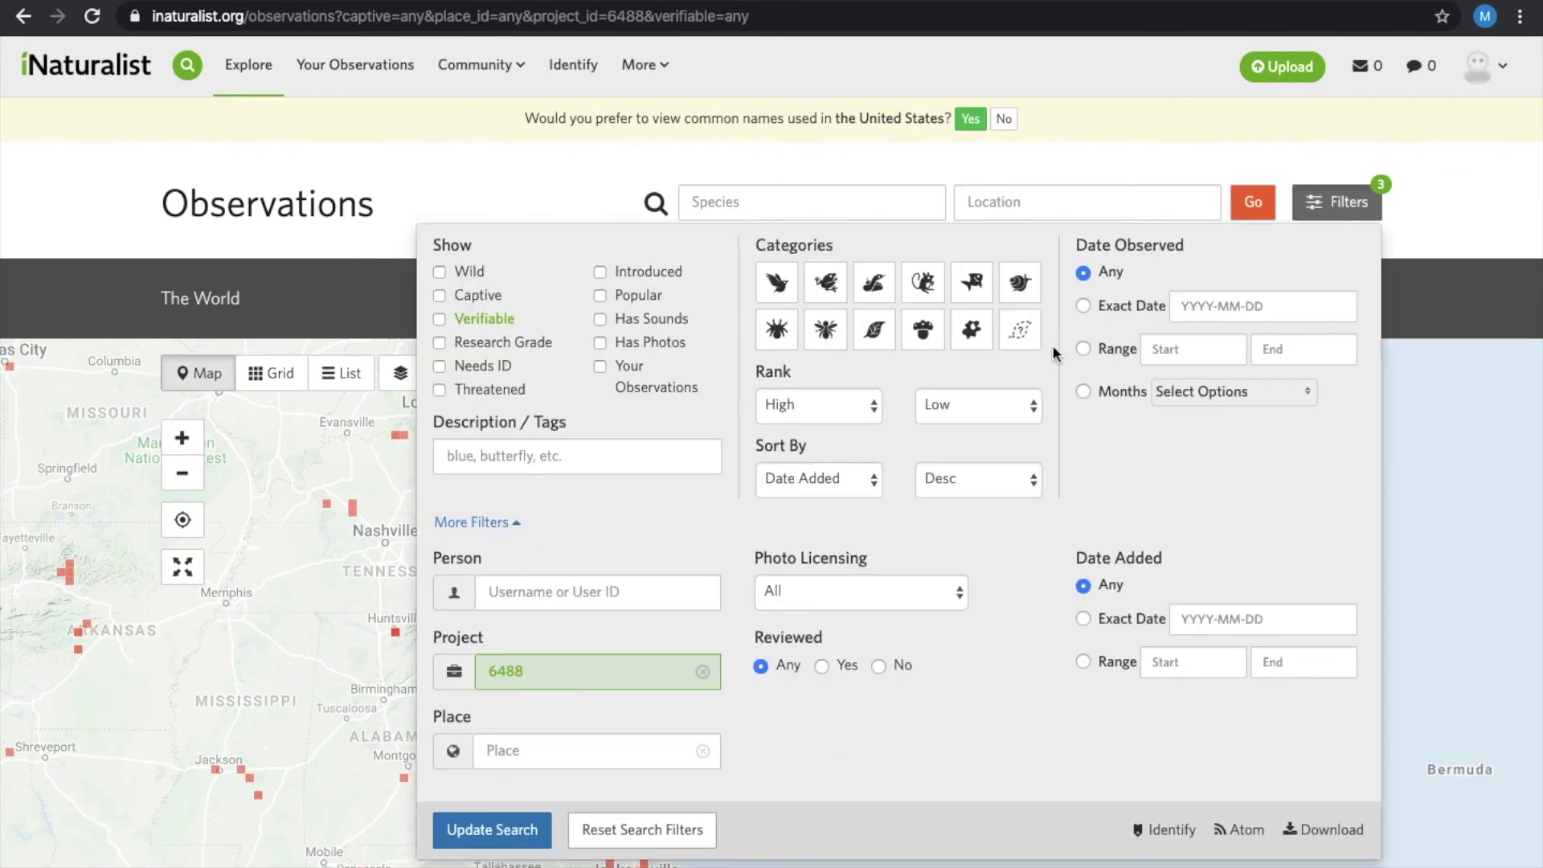
# - Filter to the 205 Unknown-category observations and open the Buncombe County one
pyautogui.click(1015, 339)
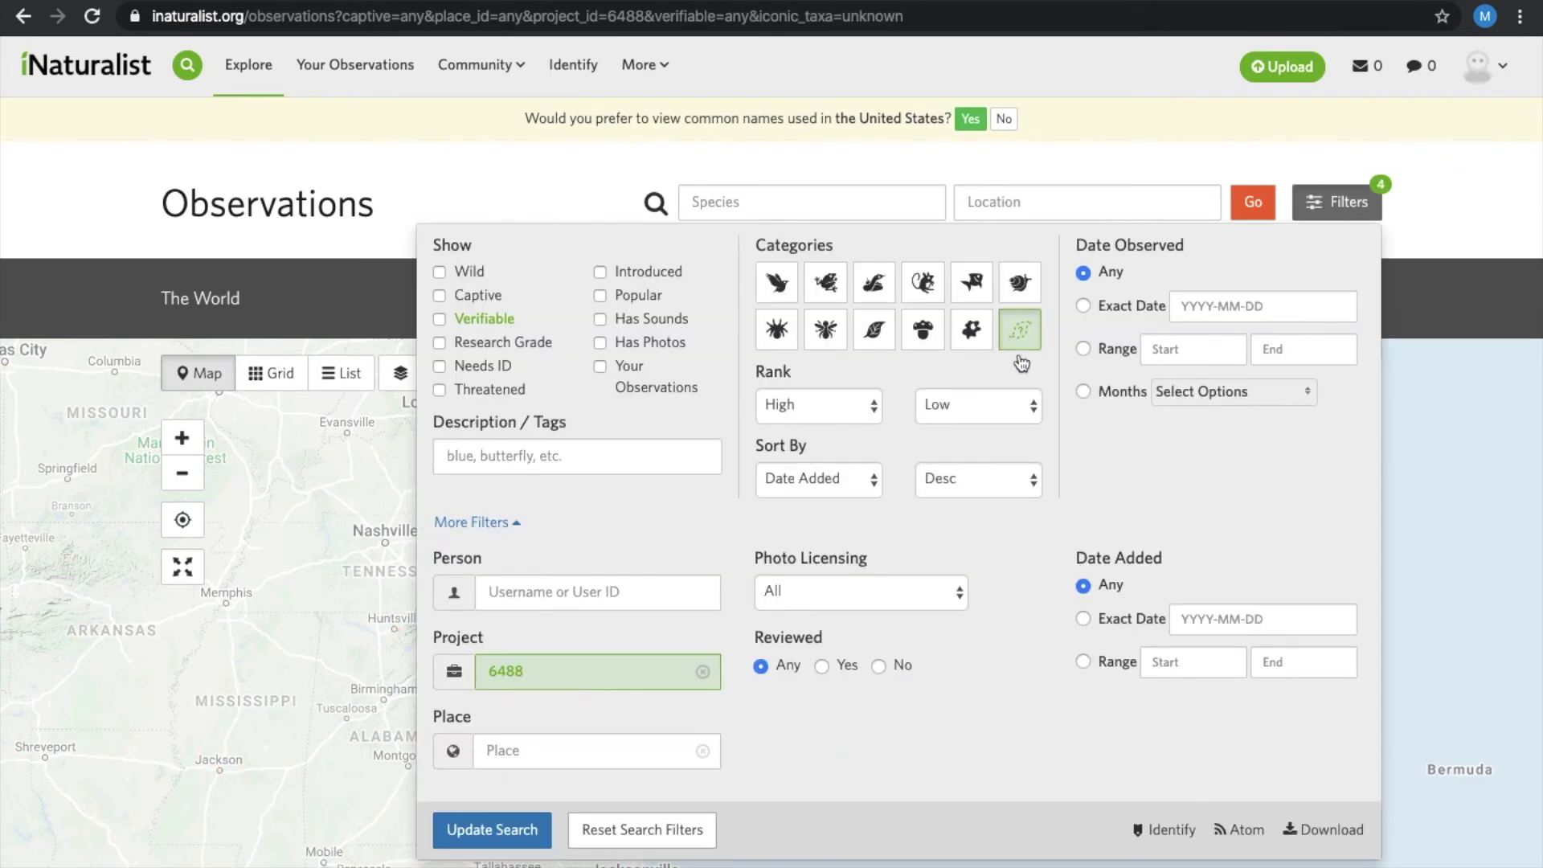
pyautogui.click(486, 831)
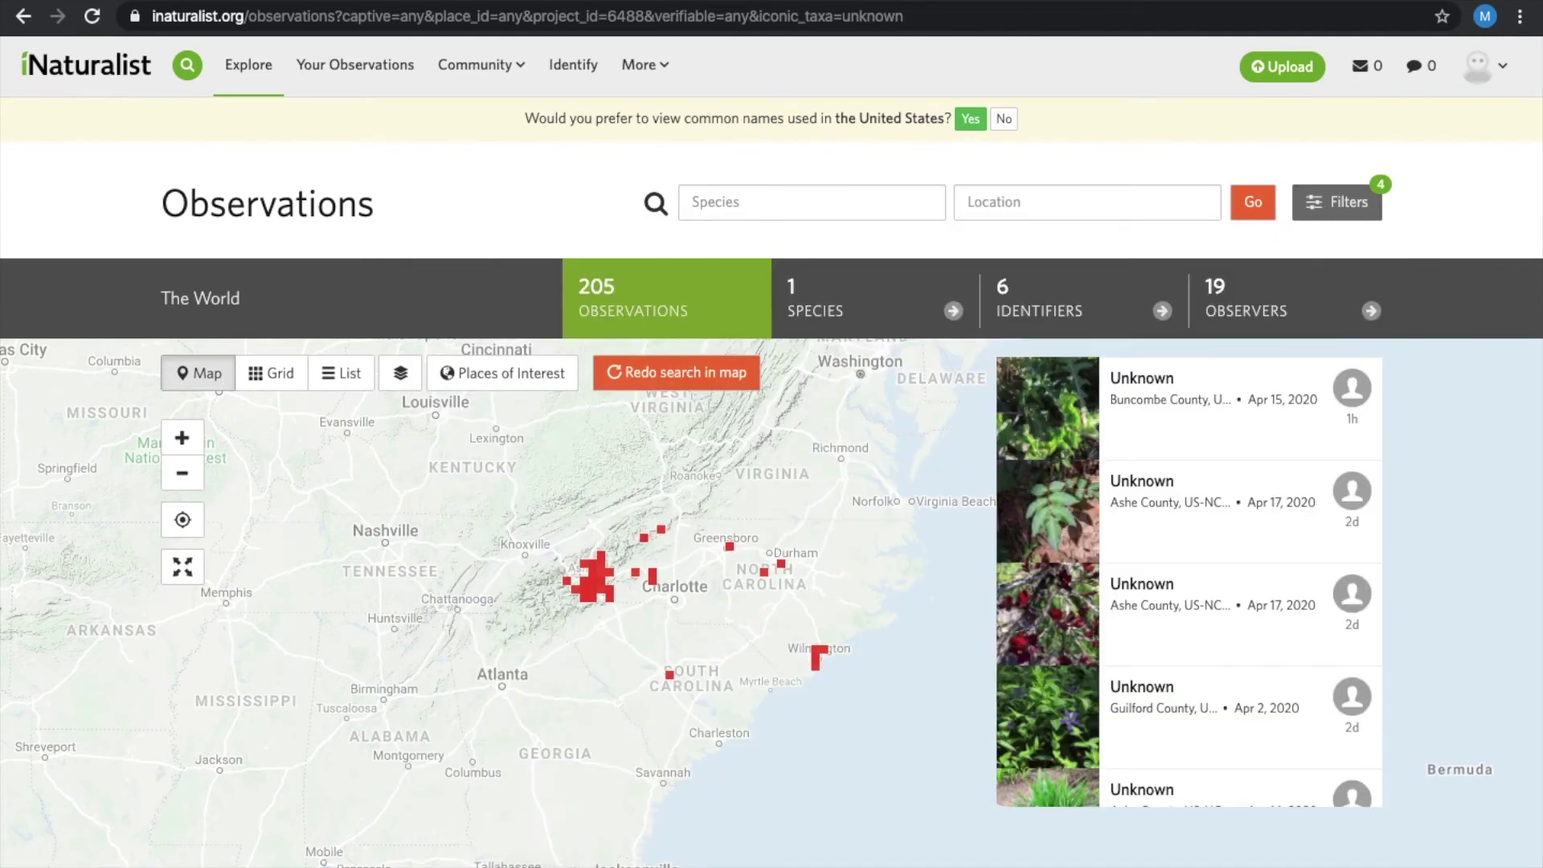
pyautogui.moveTo(1059, 751)
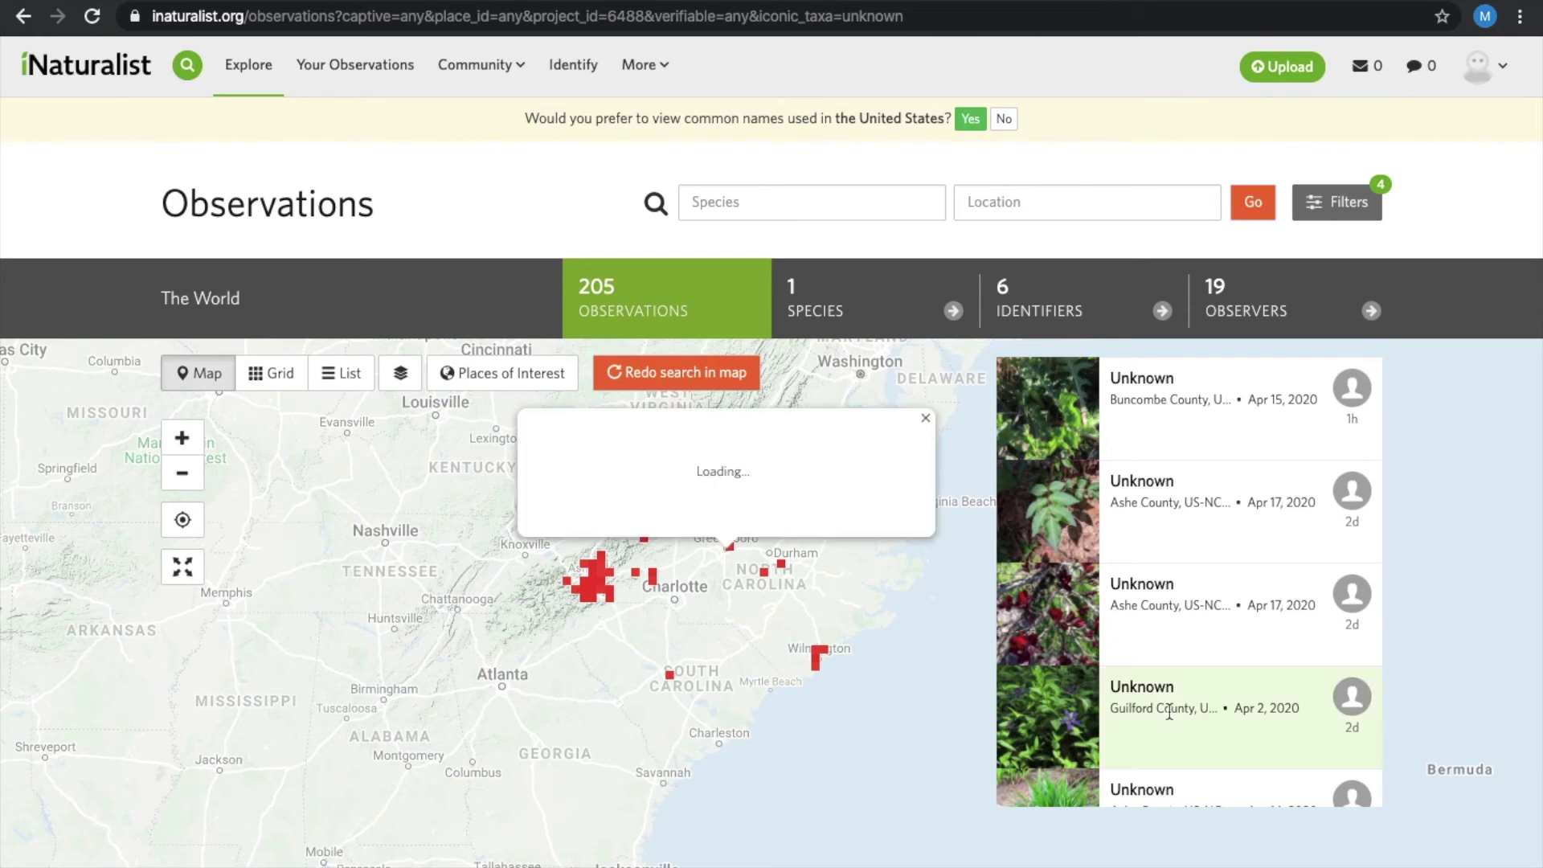
pyautogui.scroll(-2, 1238, 706)
pyautogui.scroll(-3, 1239, 704)
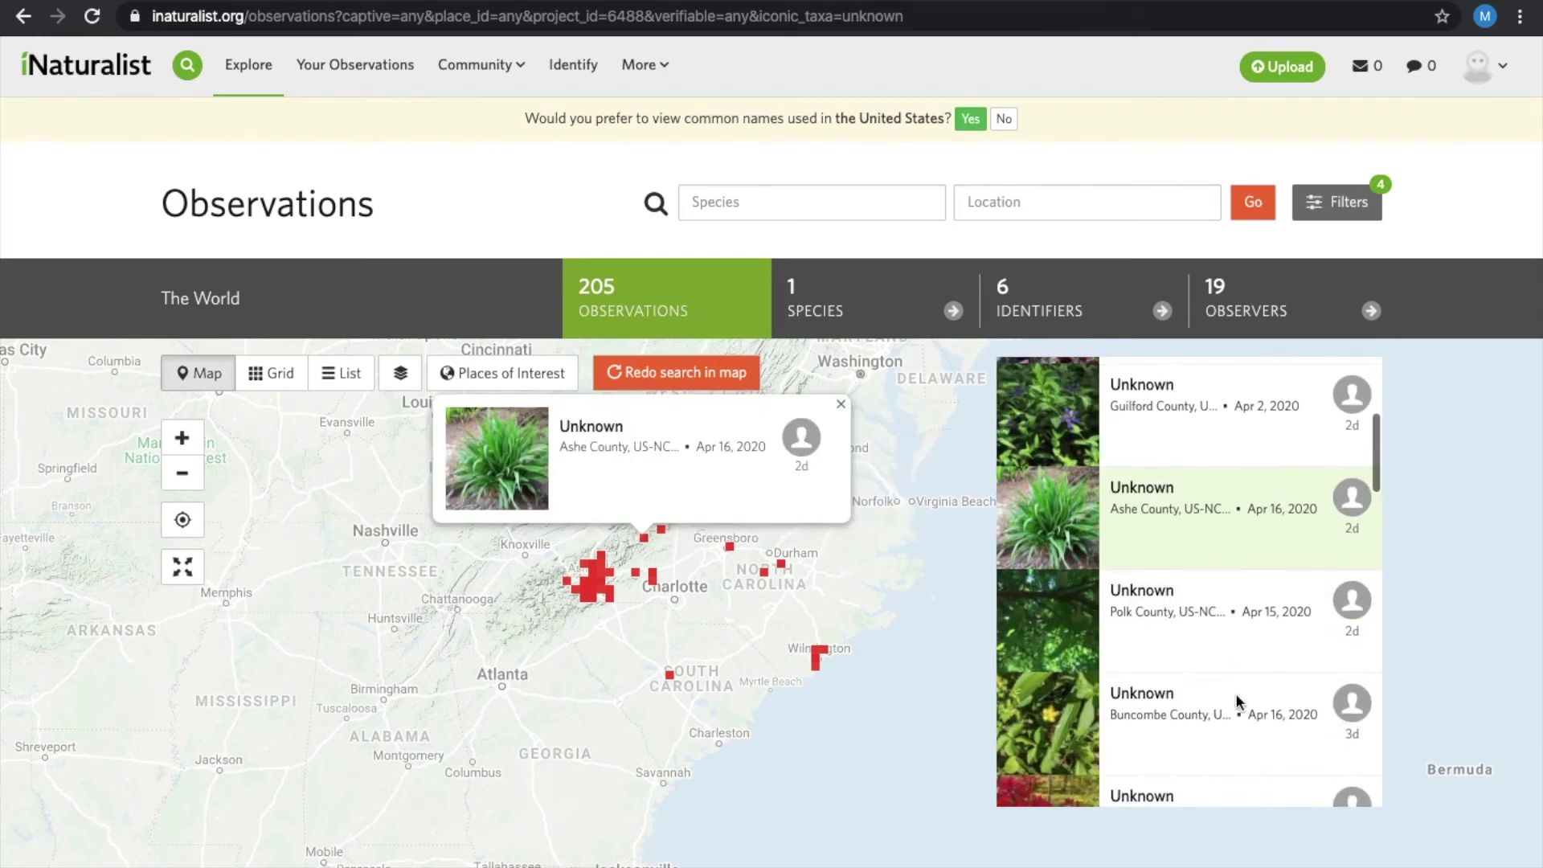
pyautogui.click(1234, 701)
pyautogui.click(114, 572)
pyautogui.scroll(-3, 469, 799)
pyautogui.scroll(-4, 388, 623)
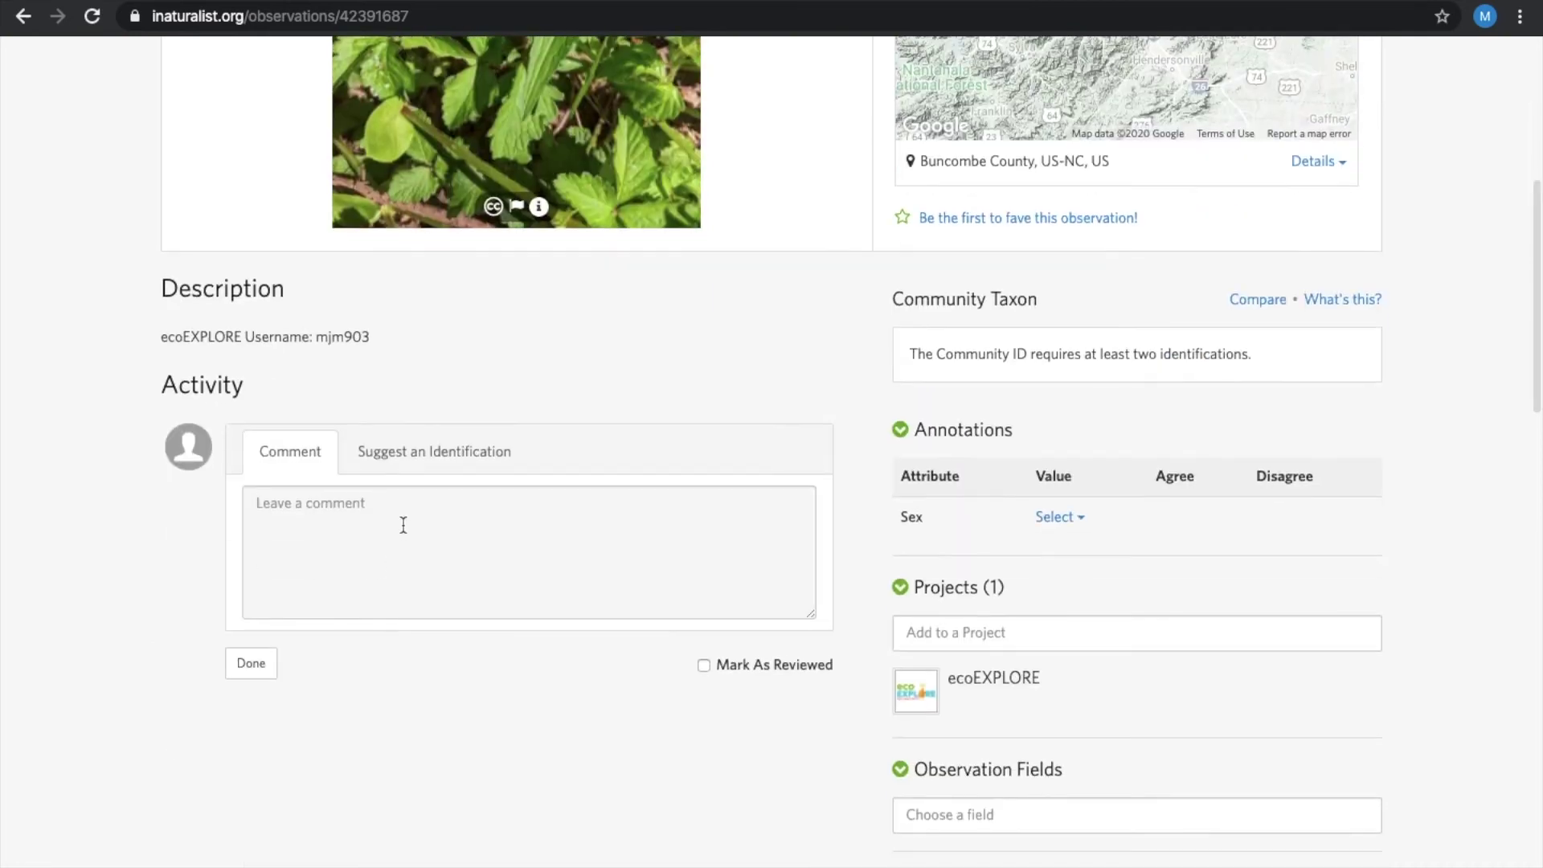
# - Bring up top species suggestions and review the Indian Strawberry species page and its photos
pyautogui.click(450, 457)
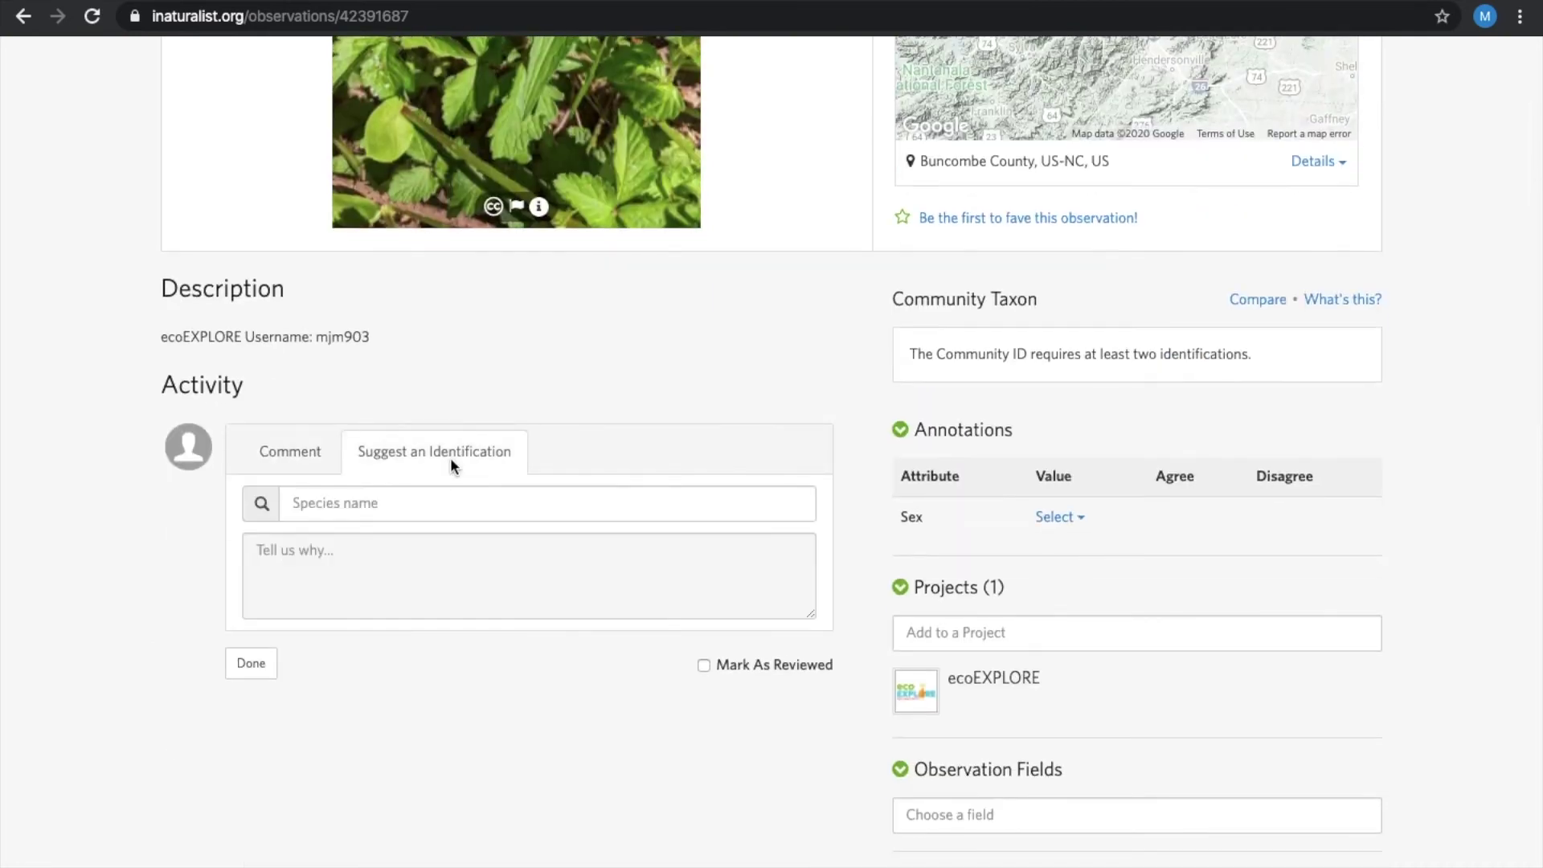
pyautogui.click(369, 503)
pyautogui.scroll(-1, 377, 514)
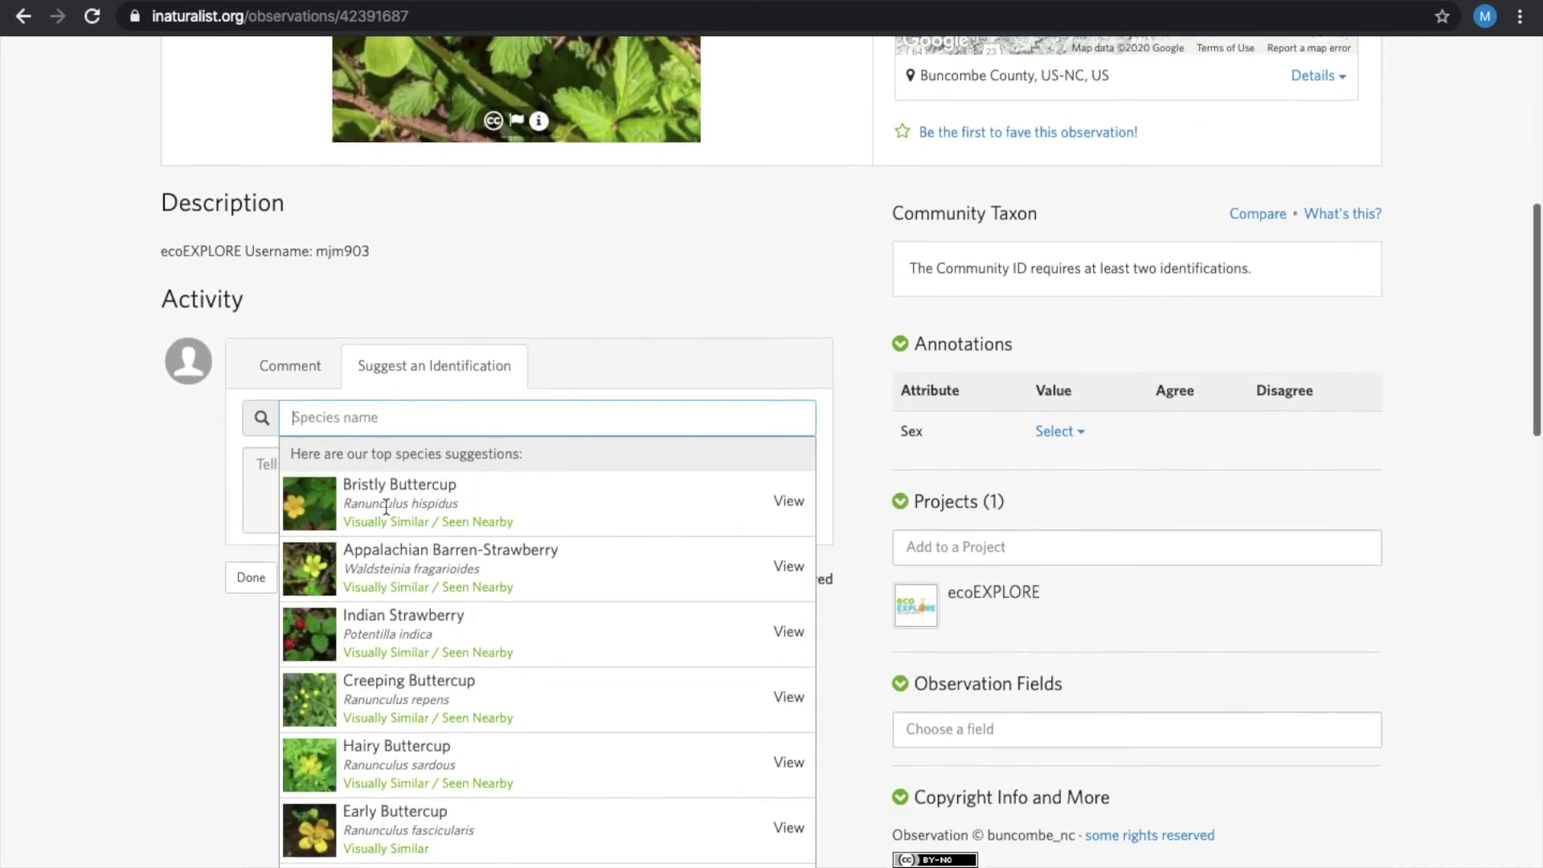
pyautogui.scroll(-1, 386, 507)
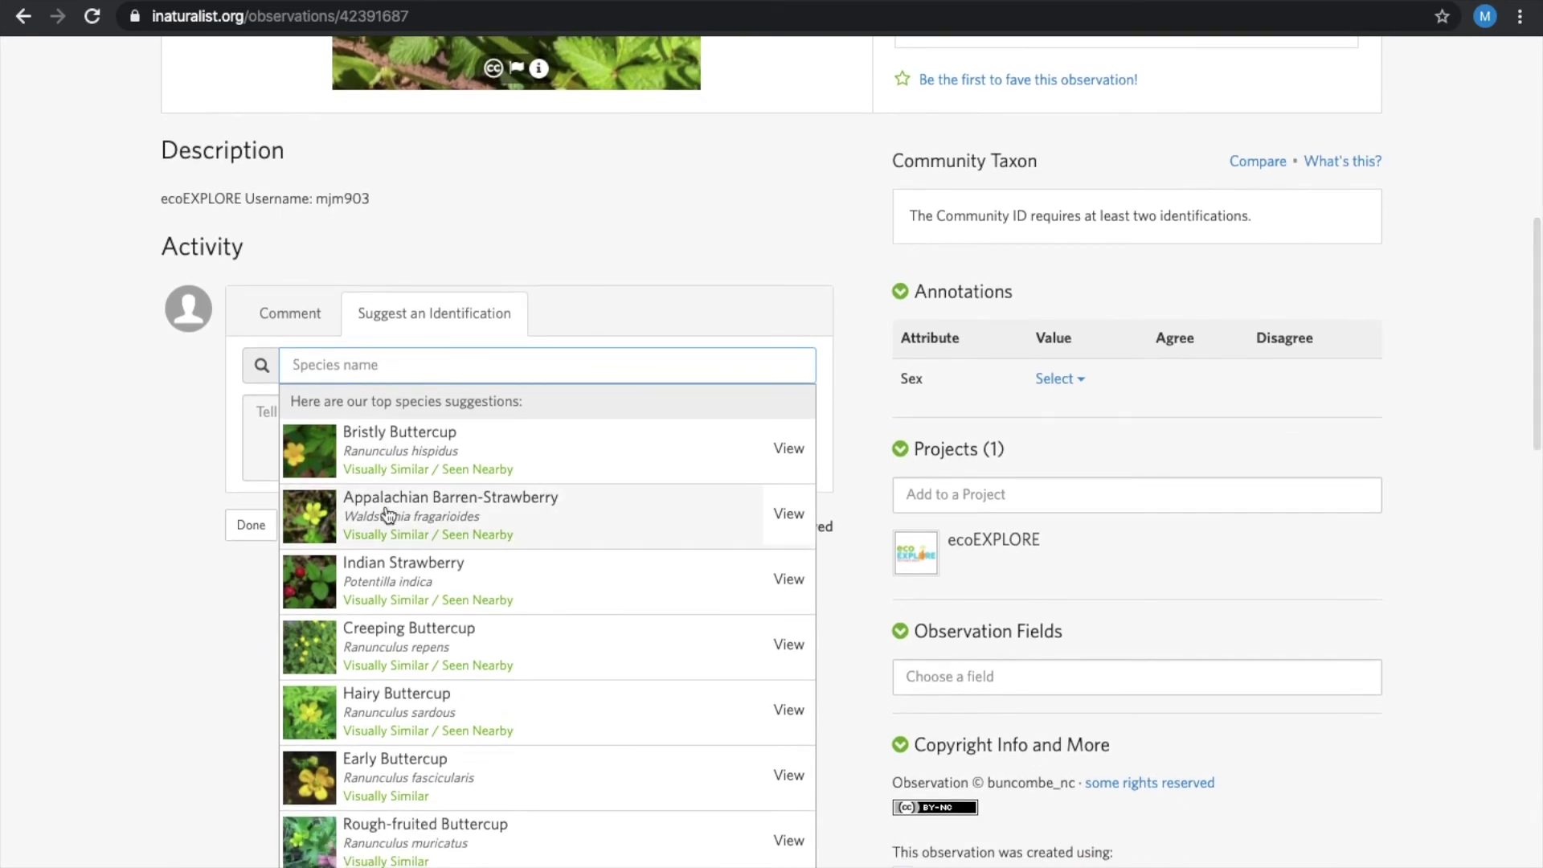
pyautogui.click(789, 577)
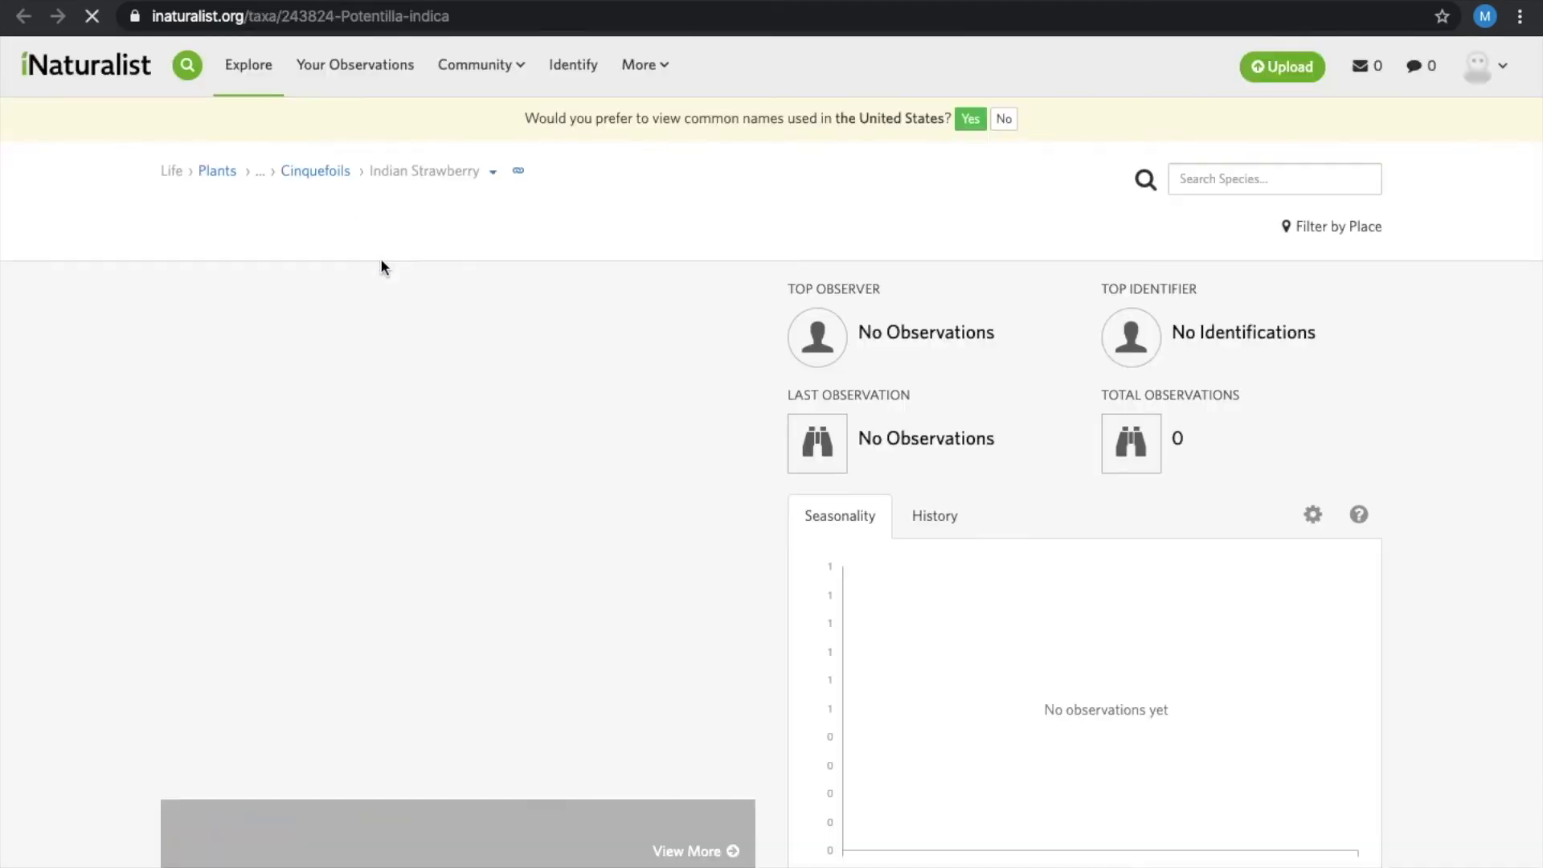
pyautogui.scroll(-2, 792, 351)
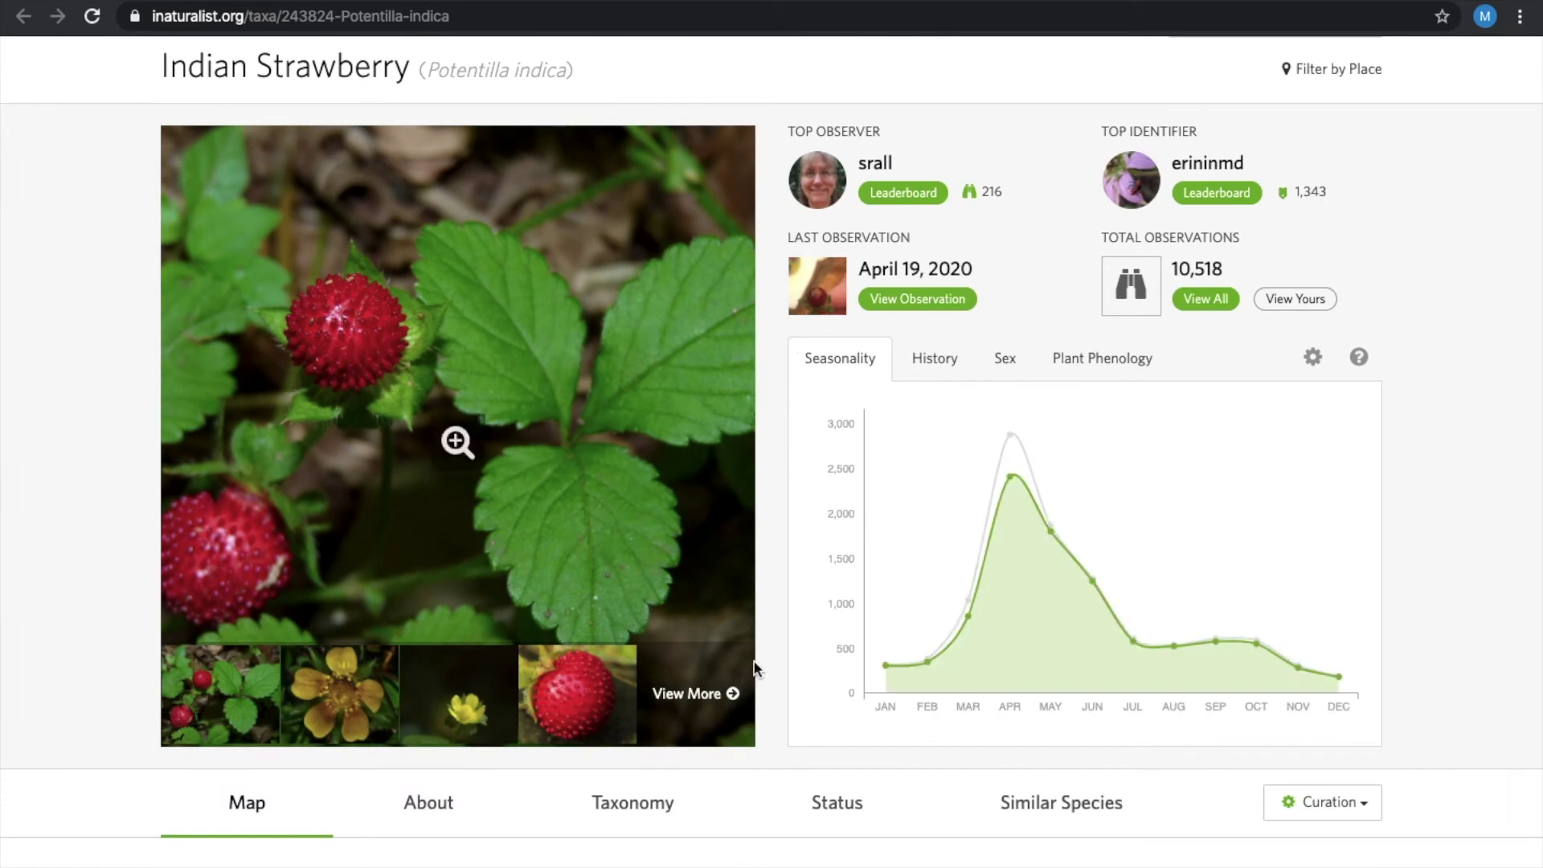
pyautogui.click(703, 685)
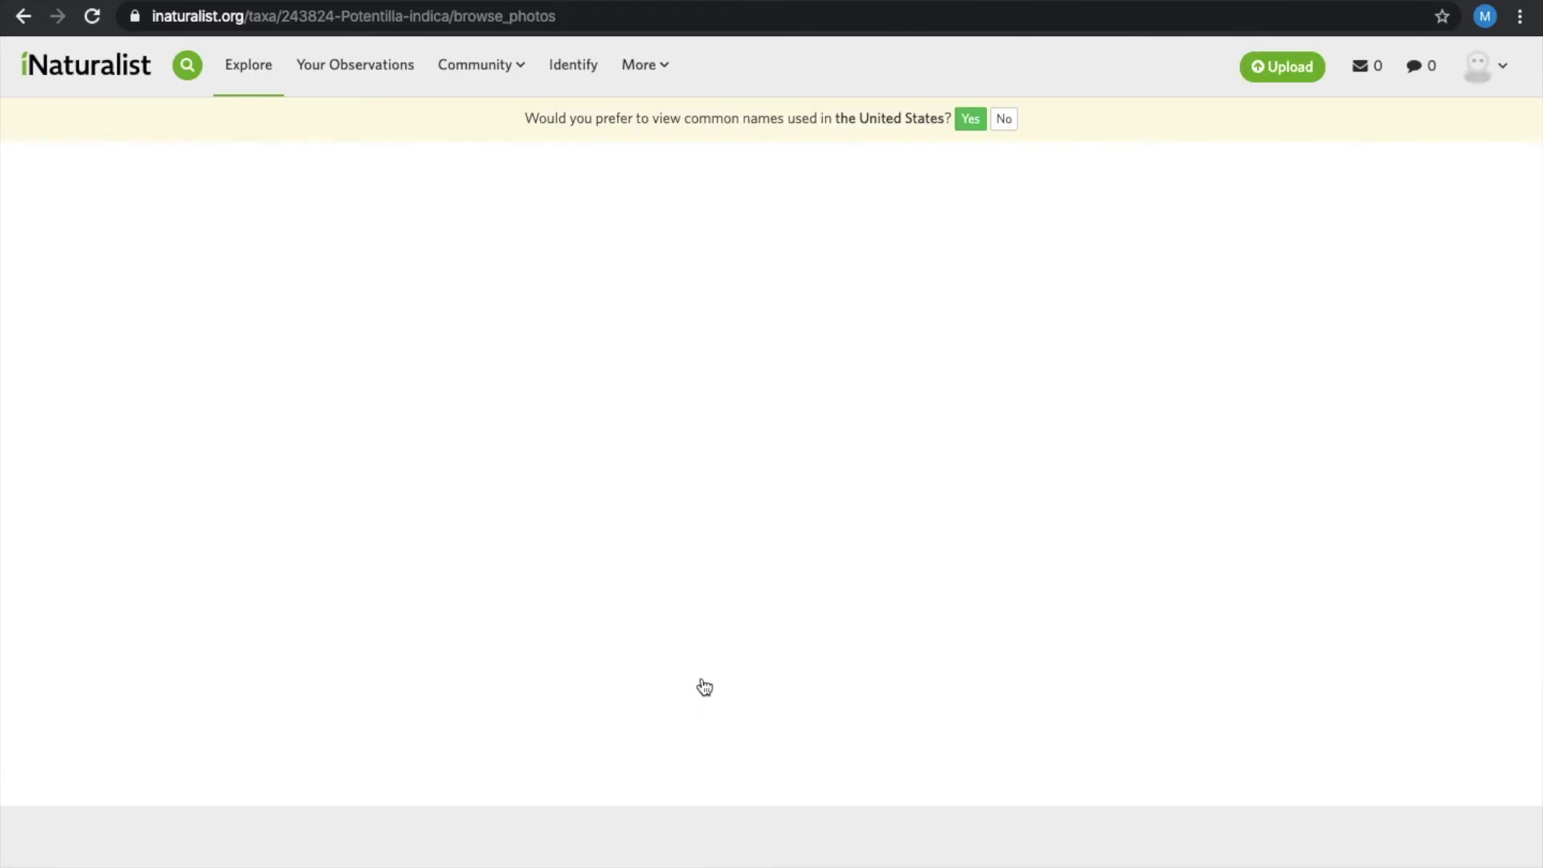
pyautogui.scroll(-3, 913, 683)
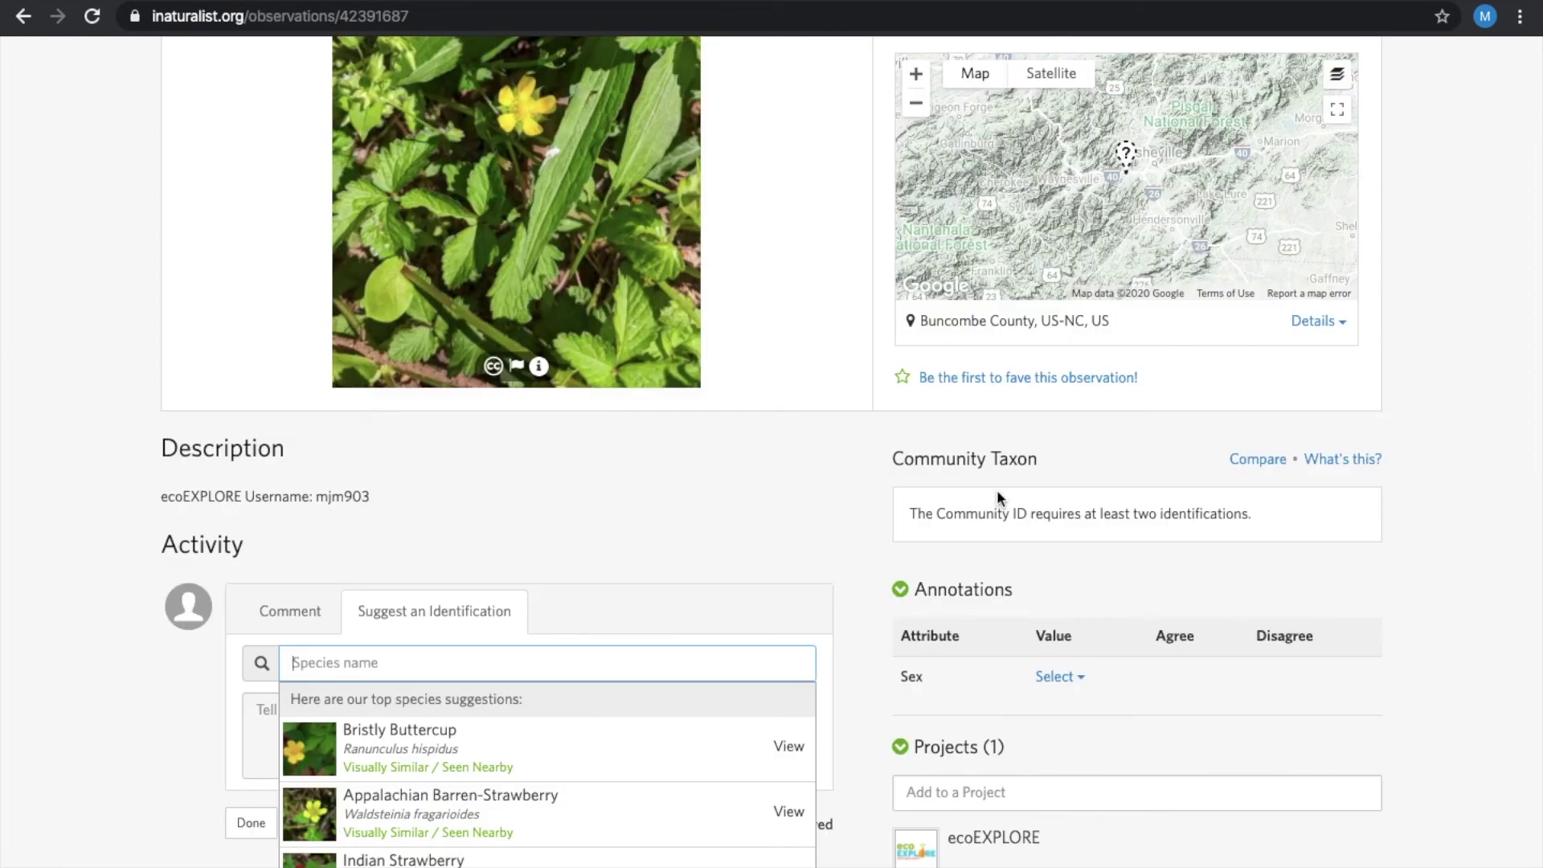
pyautogui.scroll(-3, 997, 490)
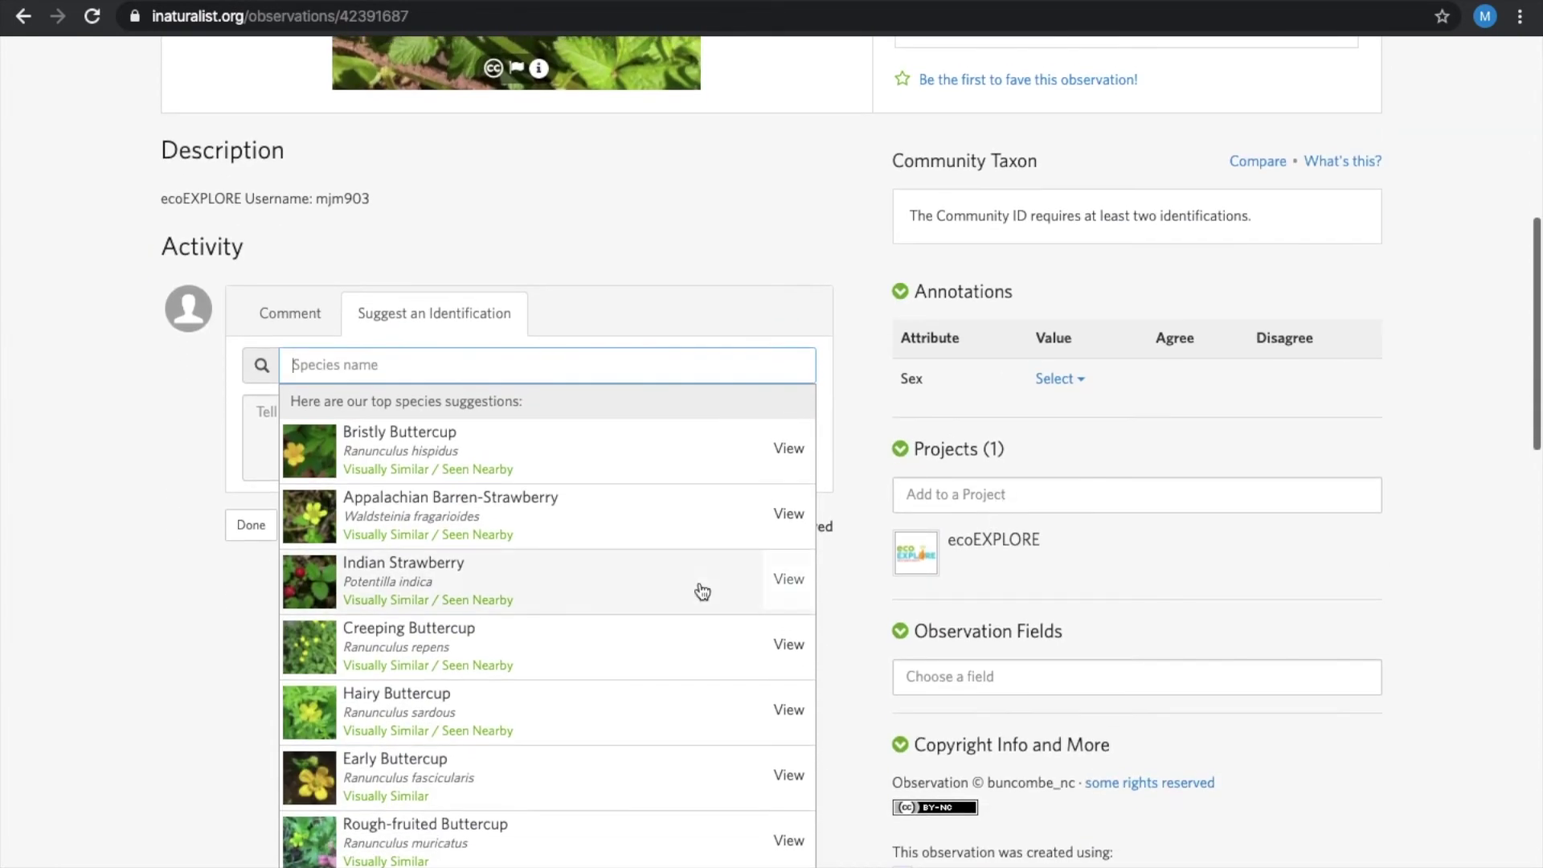
# - Submit Indian Strawberry (Potentilla indica) as the identification for the Buncombe County observation
pyautogui.click(627, 581)
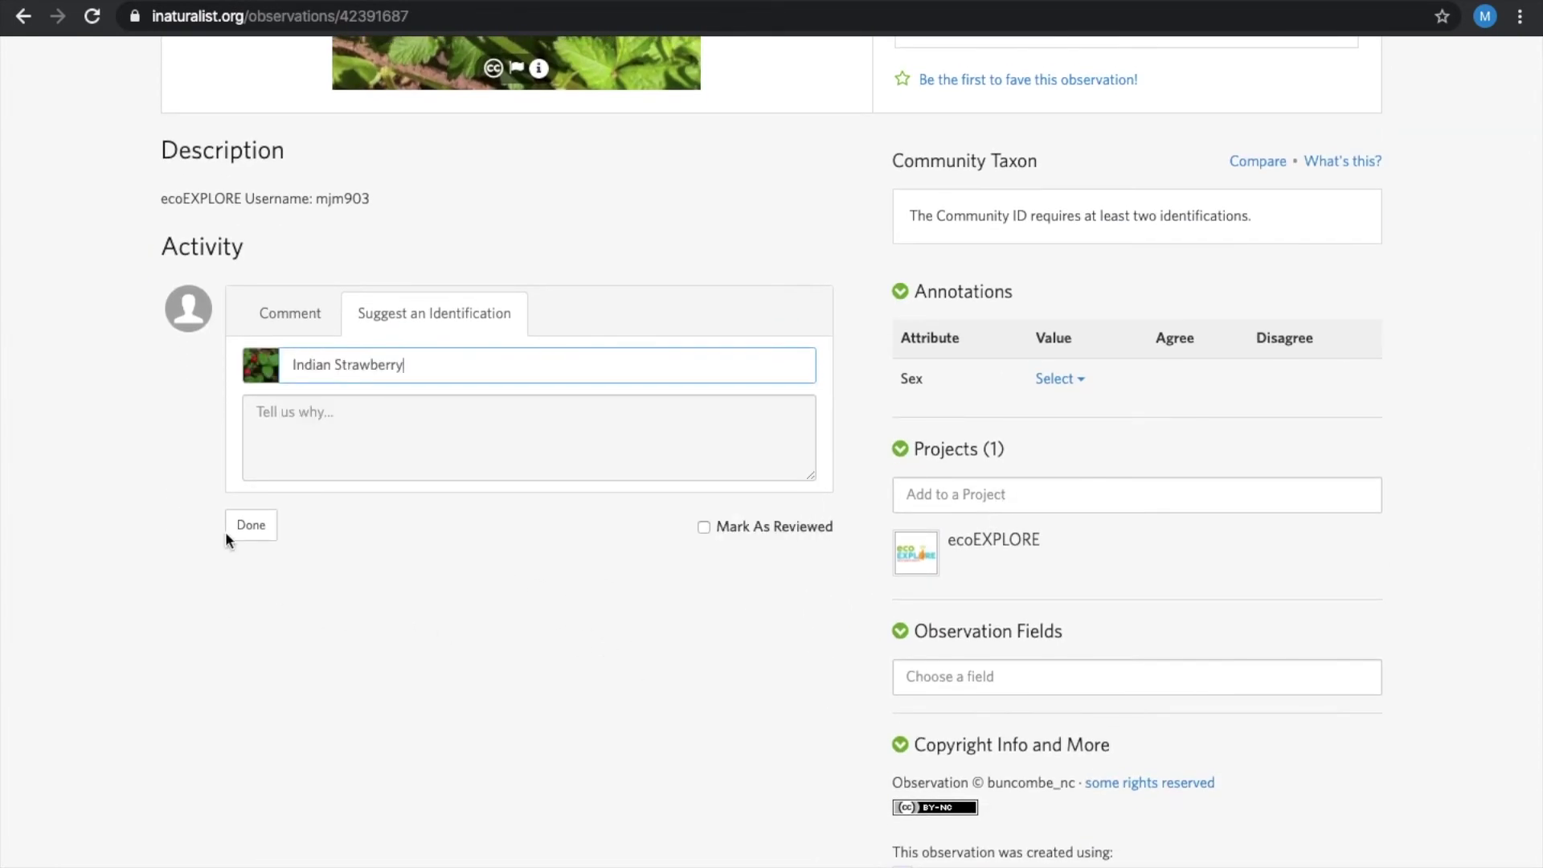
pyautogui.click(251, 527)
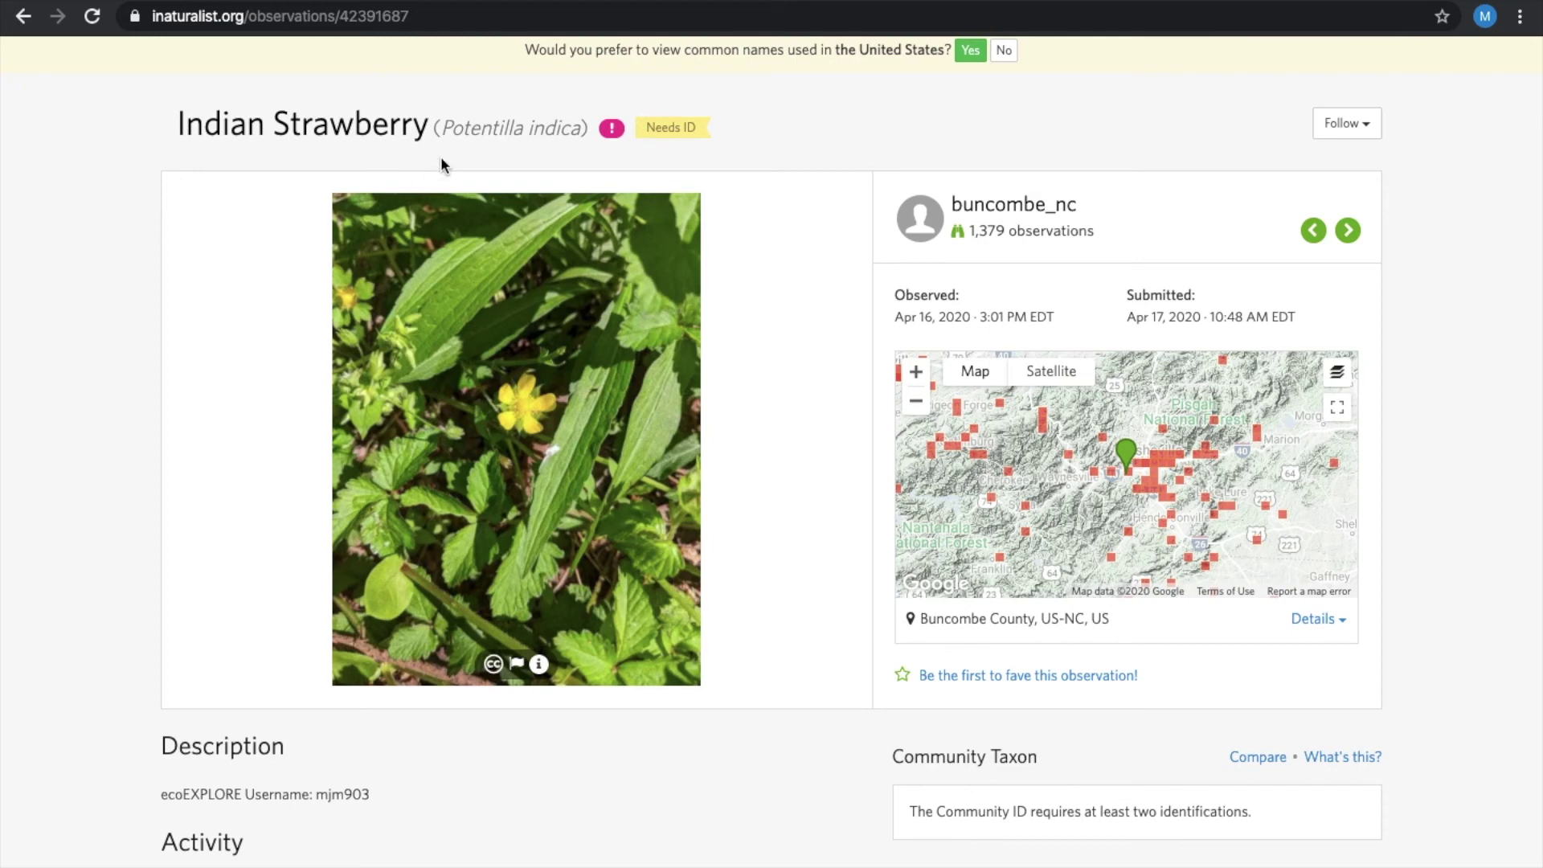
pyautogui.scroll(1, 441, 162)
# - Go to the home dashboard and reach the IDs page listing Indian Strawberry and Common Pill Woodlouse
pyautogui.click(307, 85)
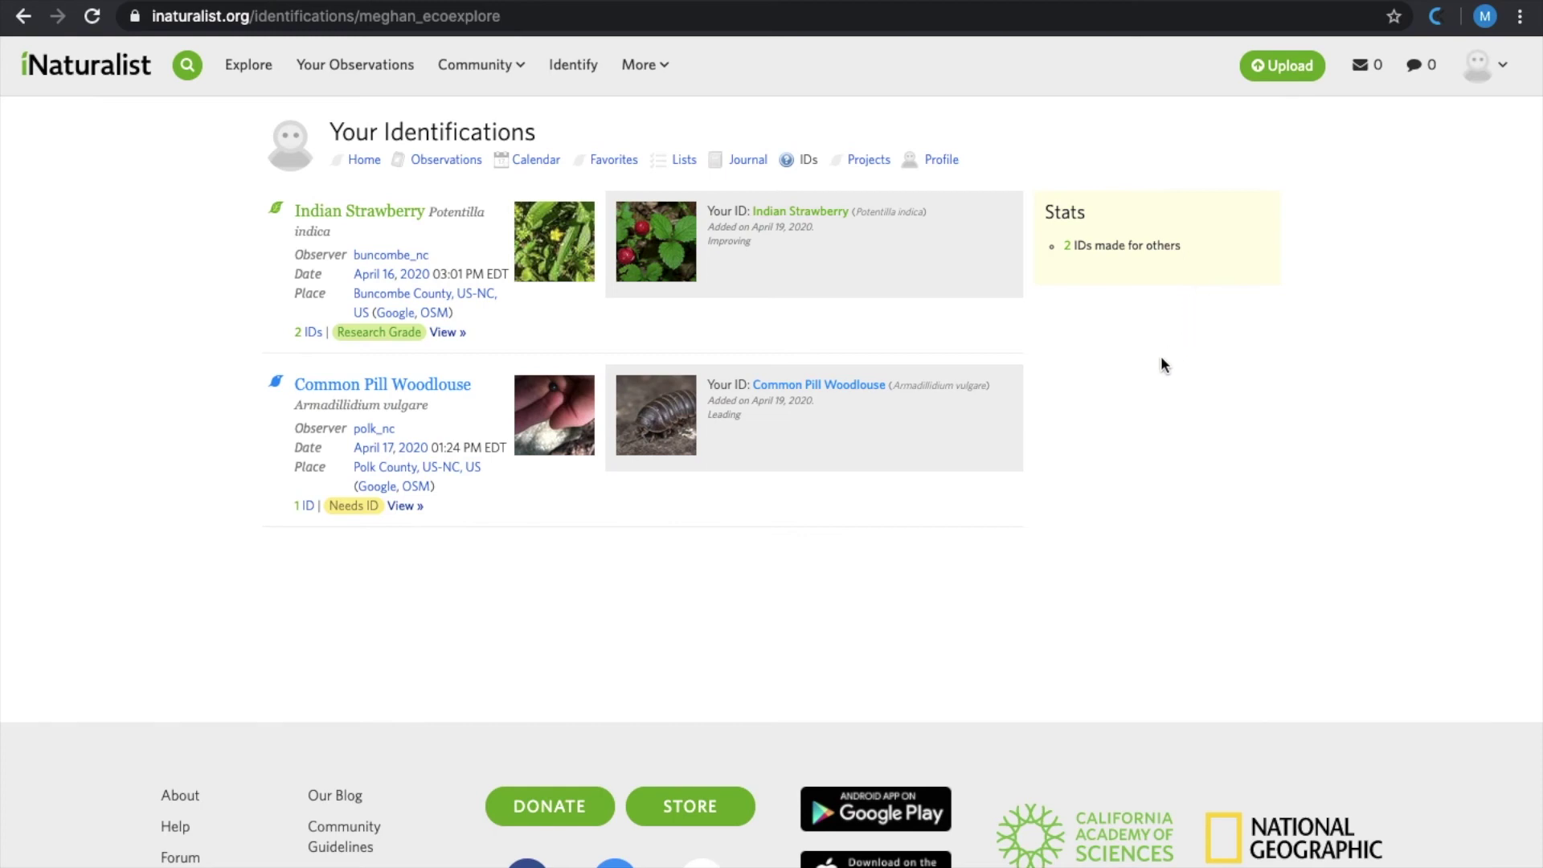
pyautogui.moveTo(1012, 272)
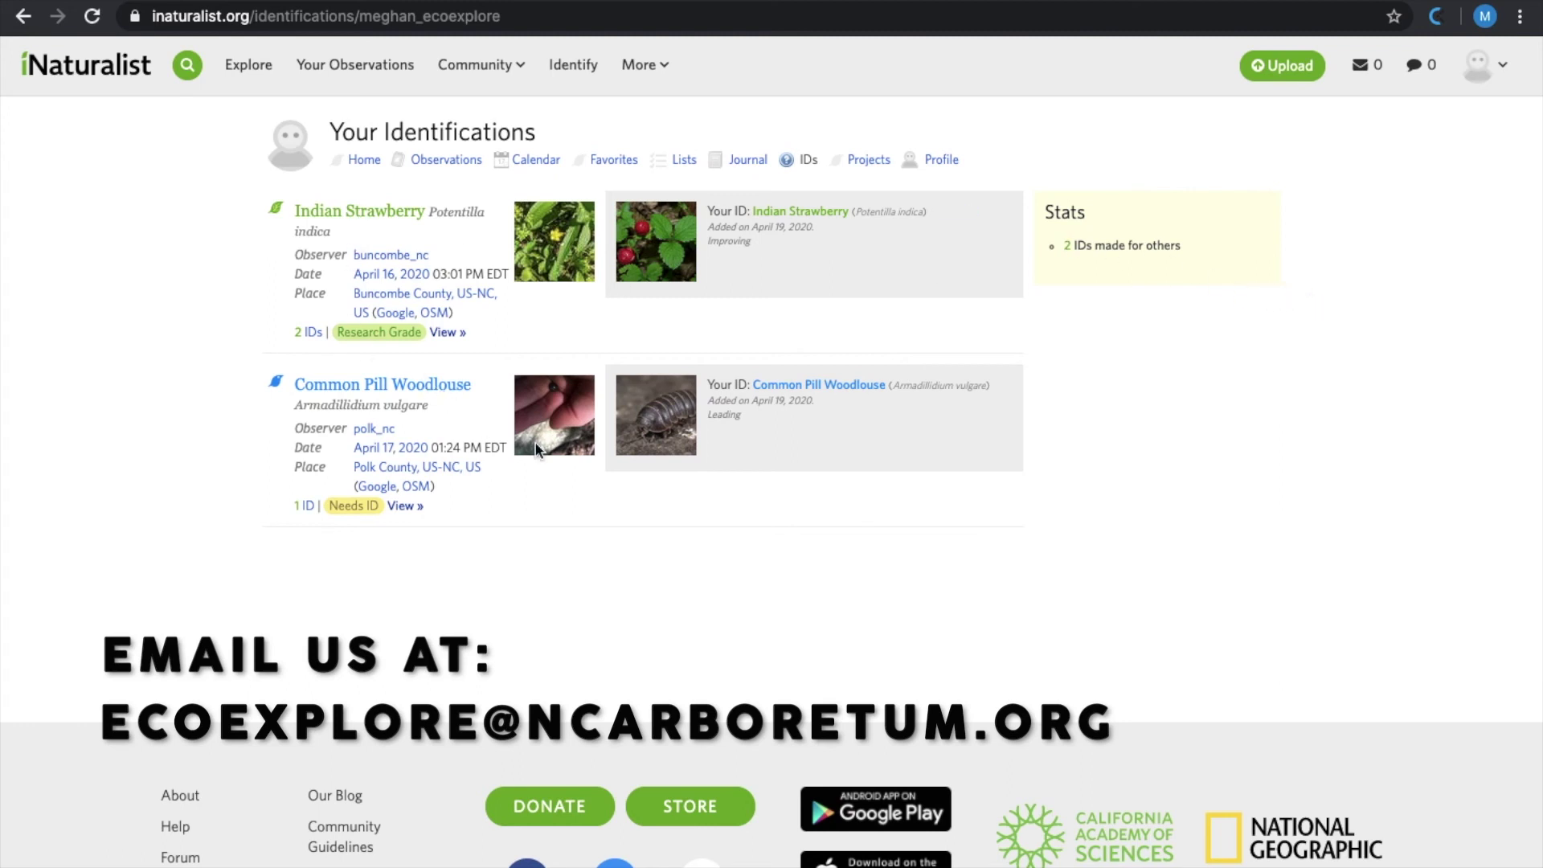
# - Open the Indian Strawberry observation to see its Research Grade, 2 of 2 community taxon
pyautogui.click(385, 213)
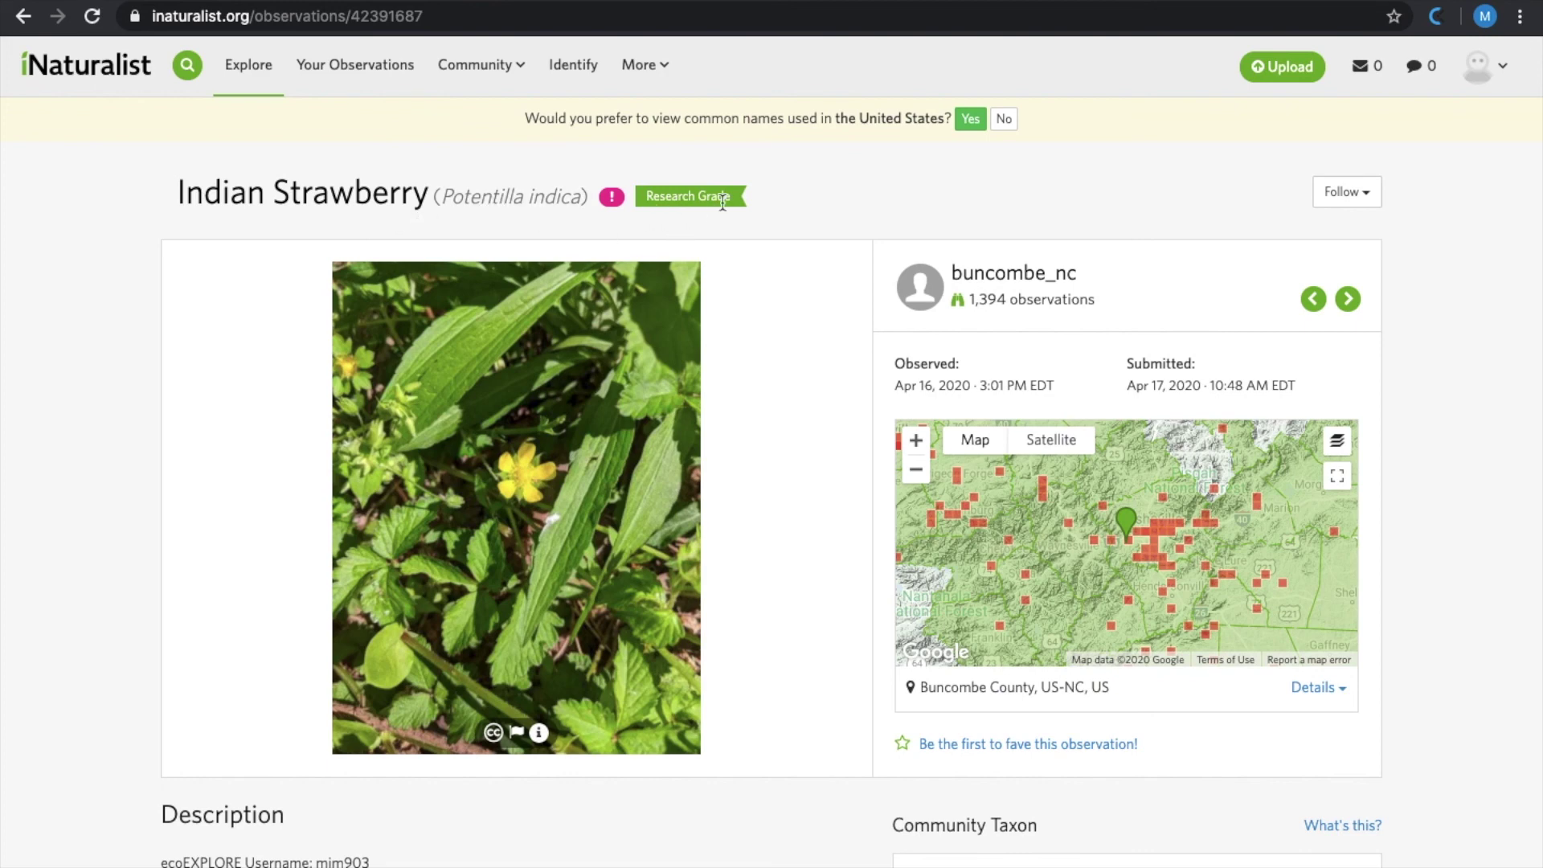
pyautogui.scroll(-7, 765, 273)
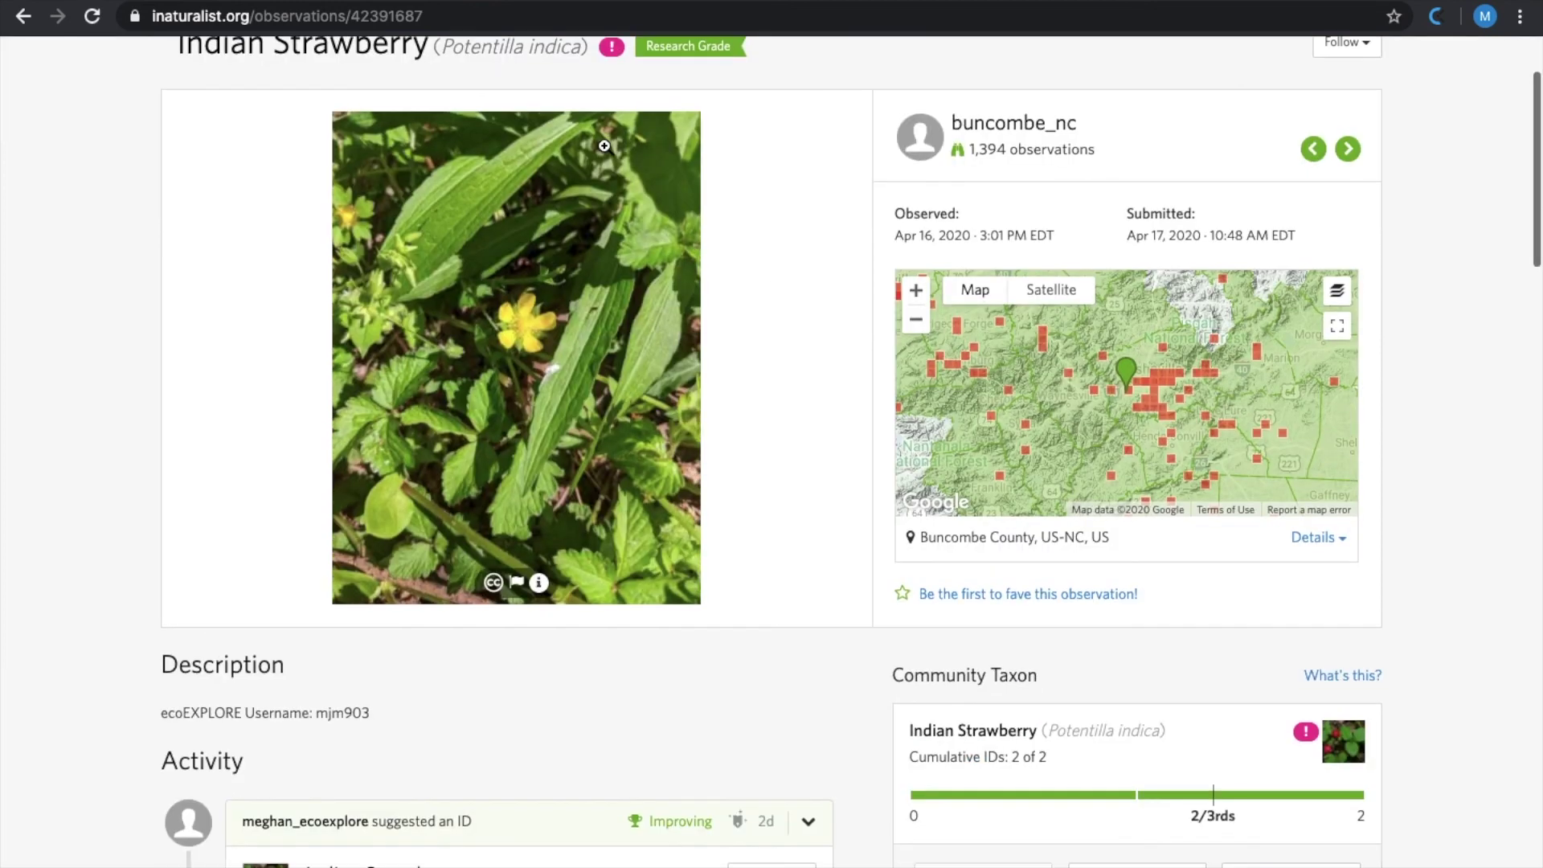